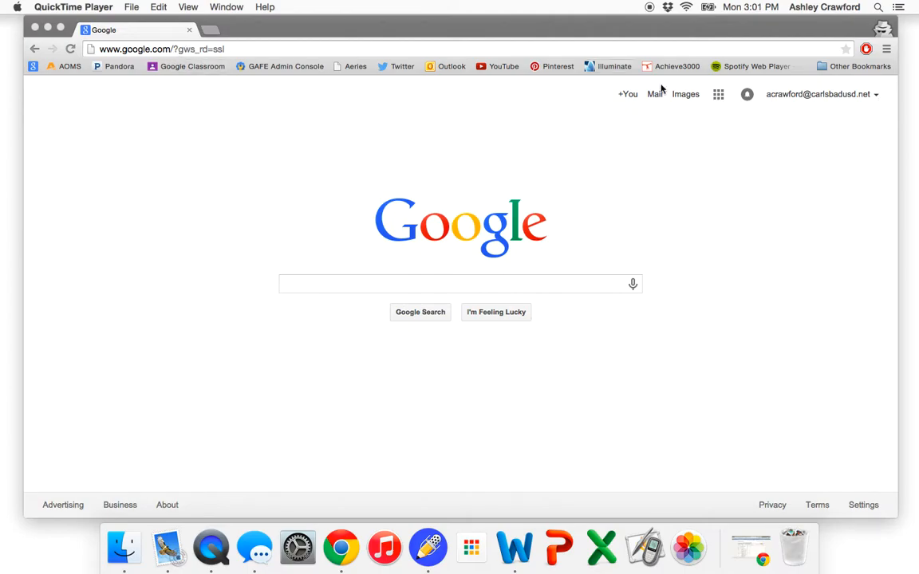
# - Open Google Sites from the Google apps launcher
pyautogui.click(718, 101)
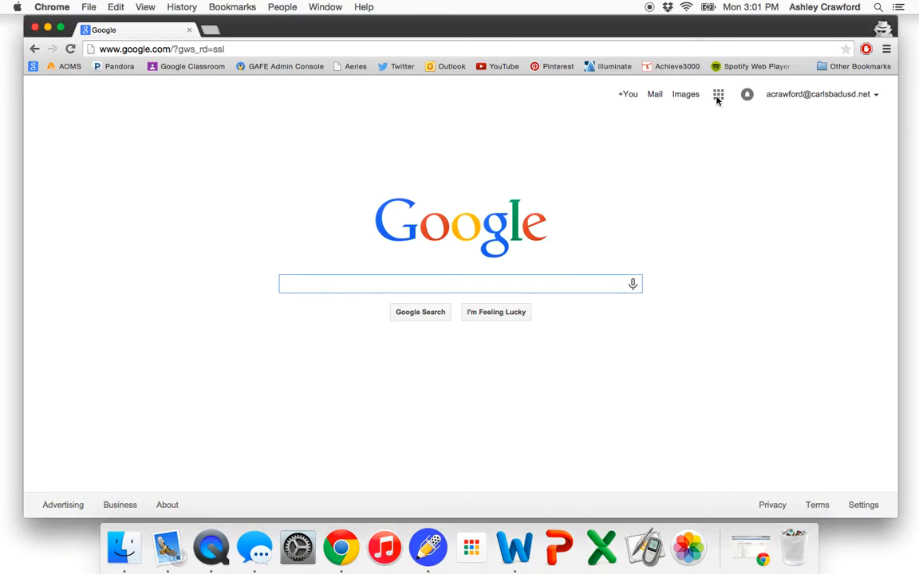
pyautogui.click(717, 98)
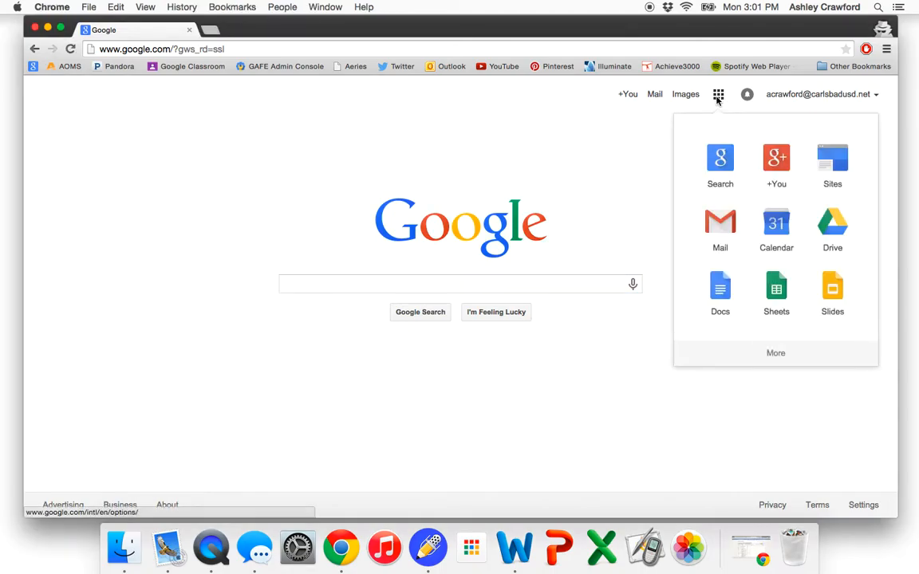
pyautogui.click(831, 167)
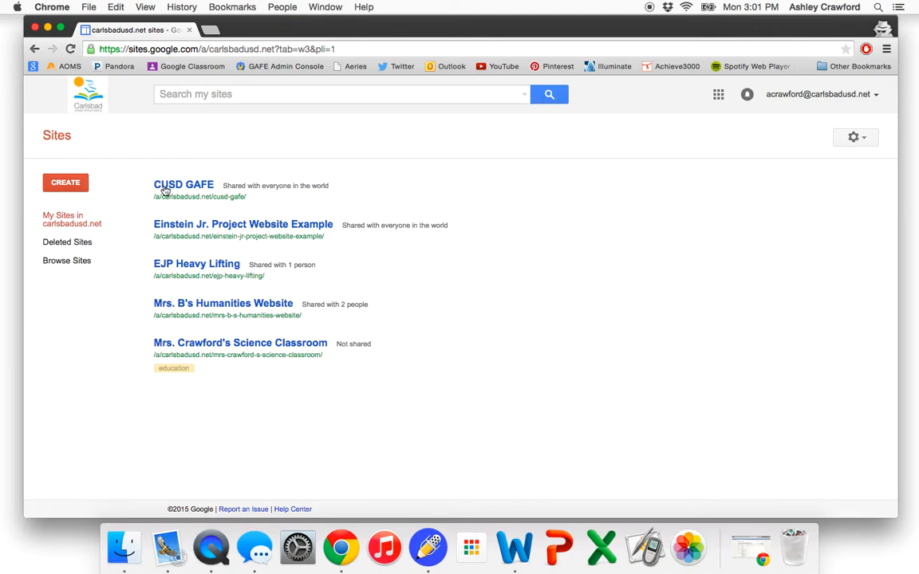
# - Start a new site from the Blank template and name it "Example EJP Google Site"
pyautogui.click(49, 185)
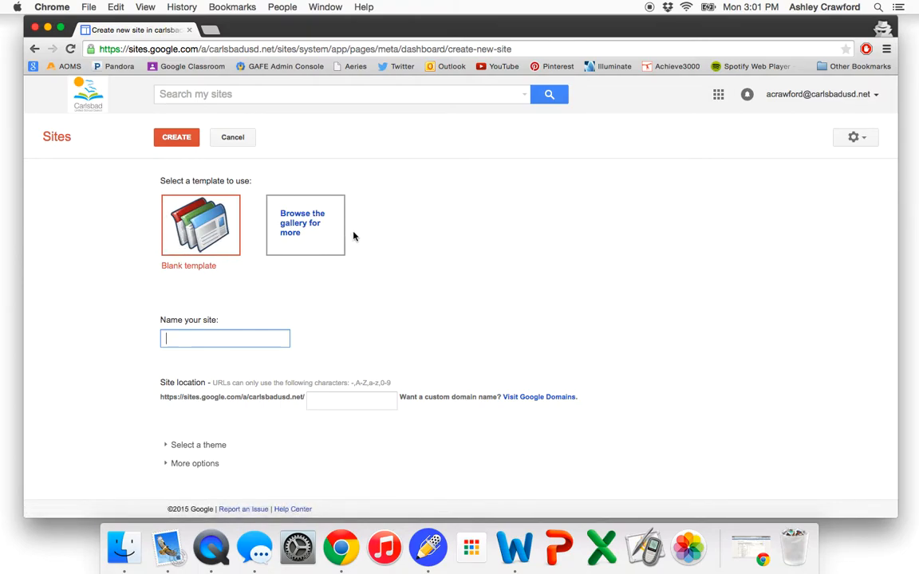
pyautogui.click(181, 230)
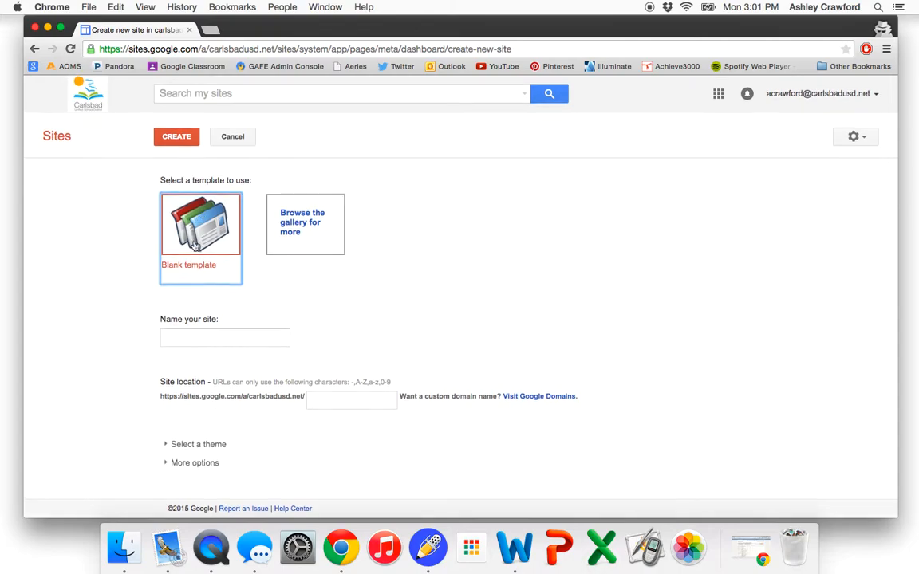
pyautogui.click(188, 335)
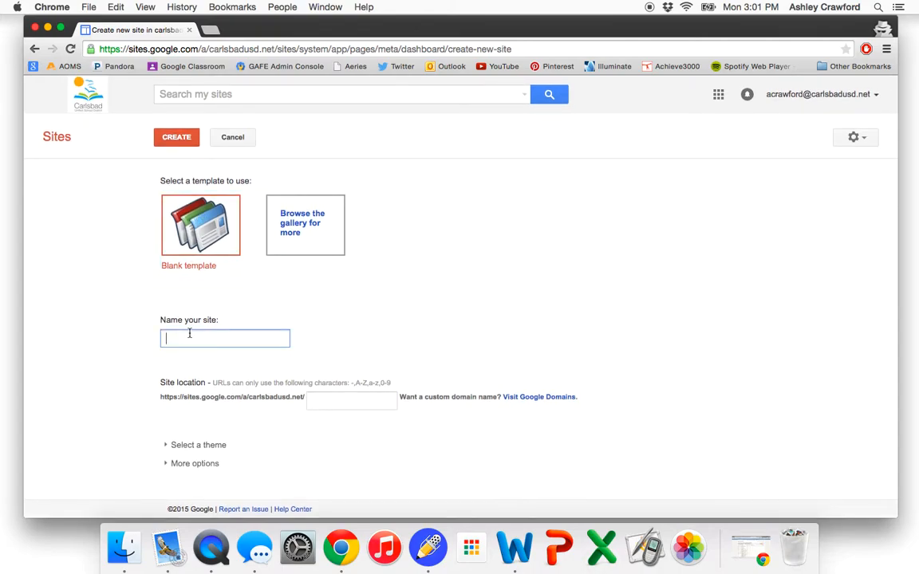
pyautogui.write('Example EJP Googl')
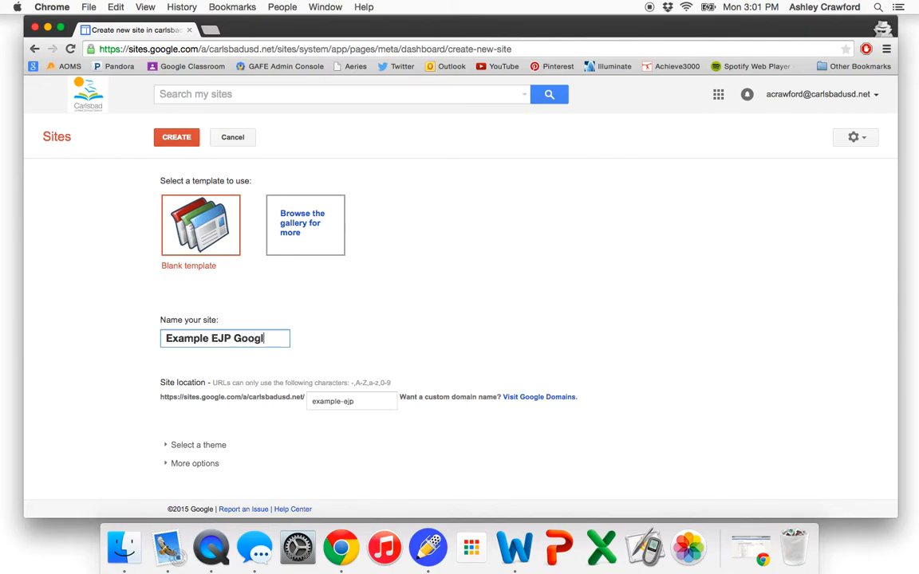
pyautogui.write('e Site')
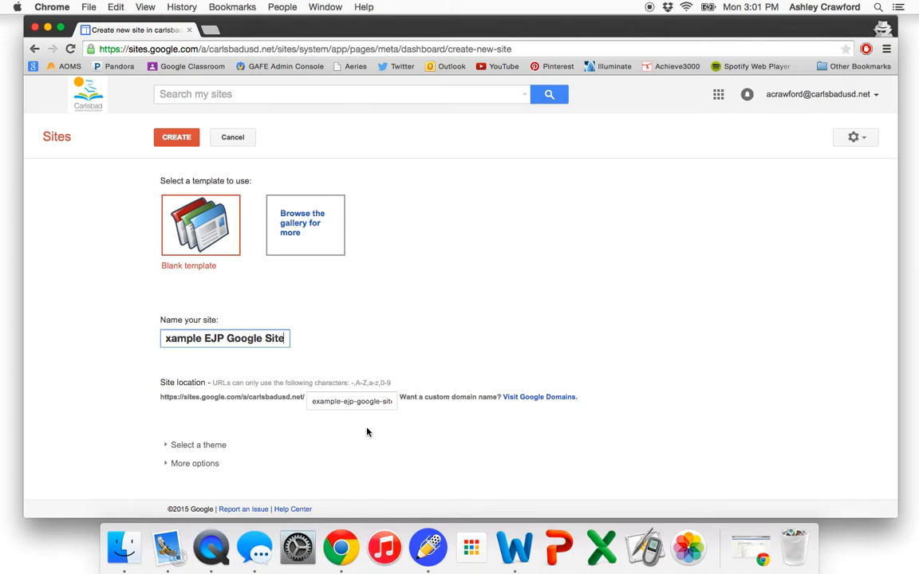
# - Choose the Tron theme for the new site and create it
pyautogui.click(166, 449)
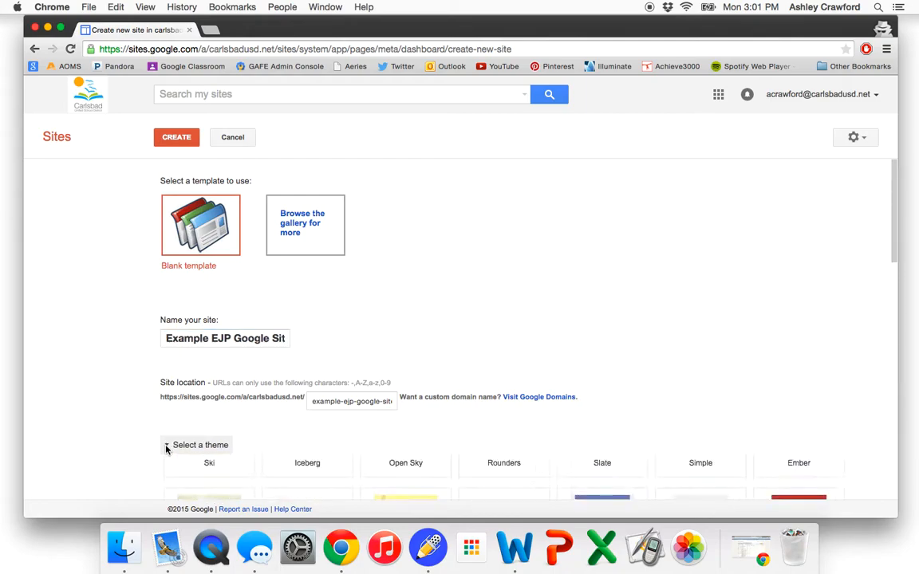
pyautogui.scroll(-5, 166, 449)
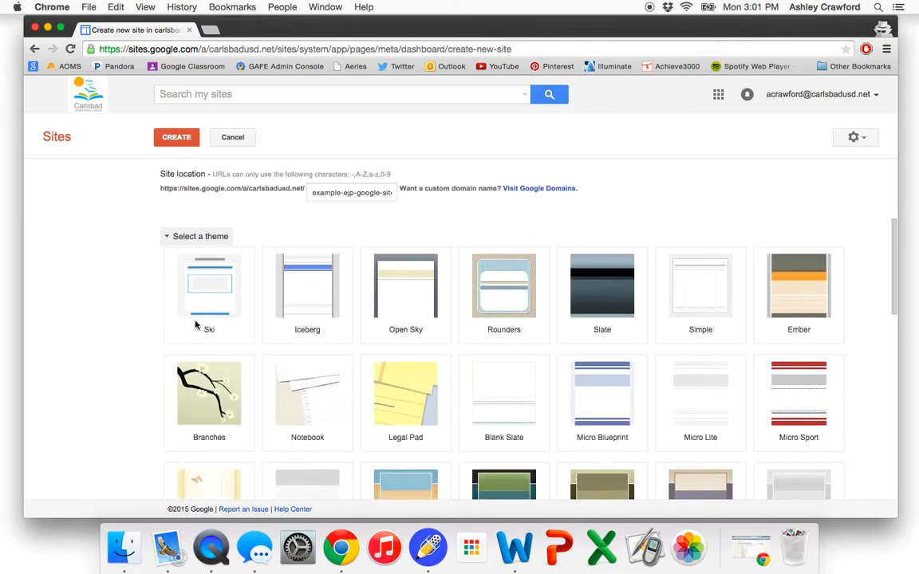
pyautogui.scroll(-7, 426, 364)
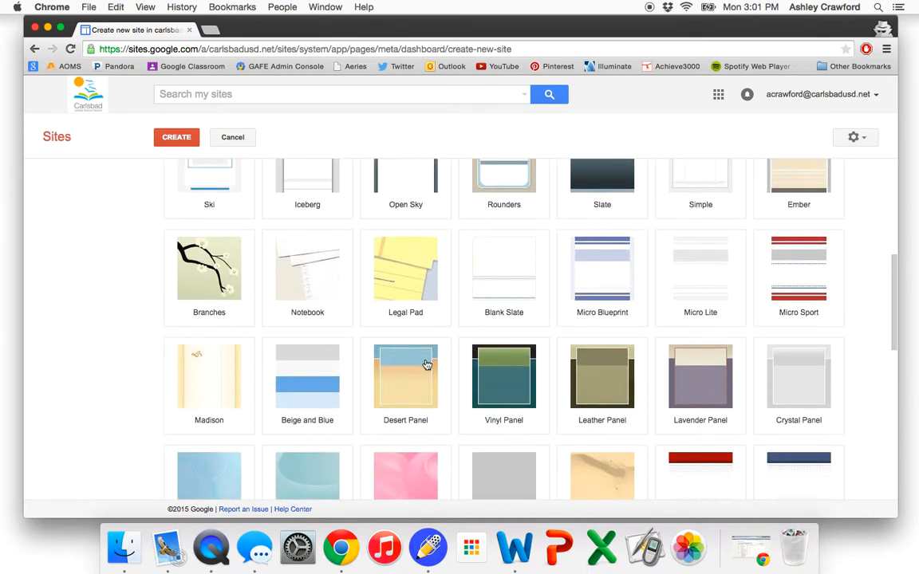
pyautogui.scroll(-8, 426, 364)
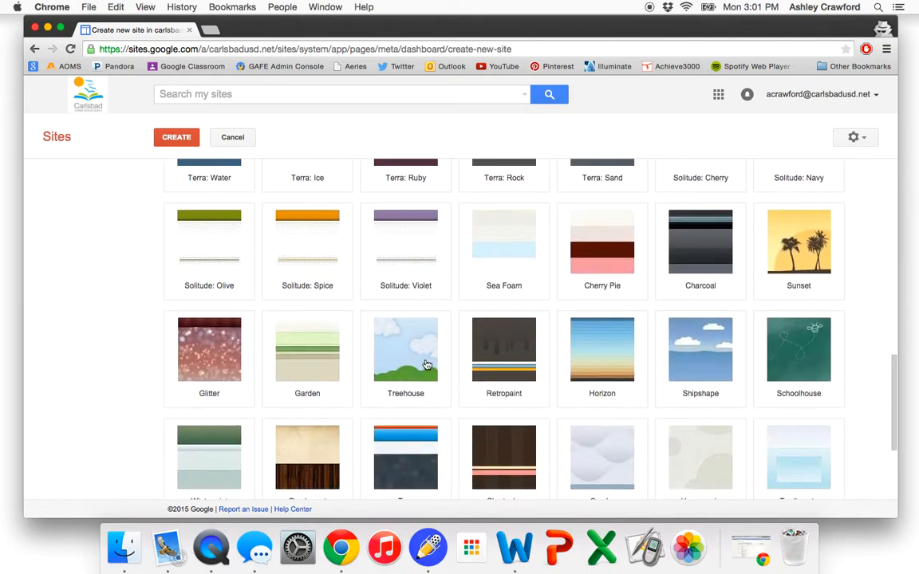
pyautogui.scroll(-2, 427, 364)
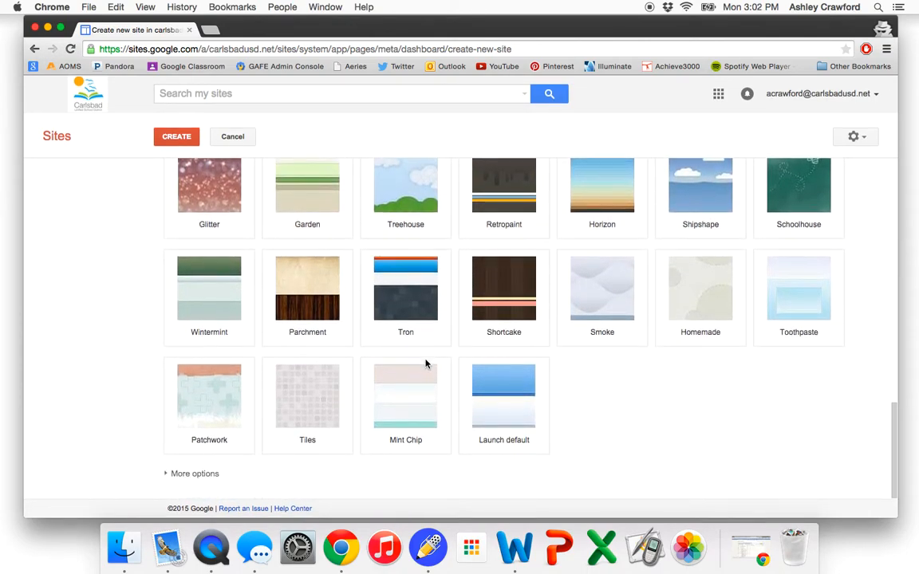
pyautogui.click(414, 323)
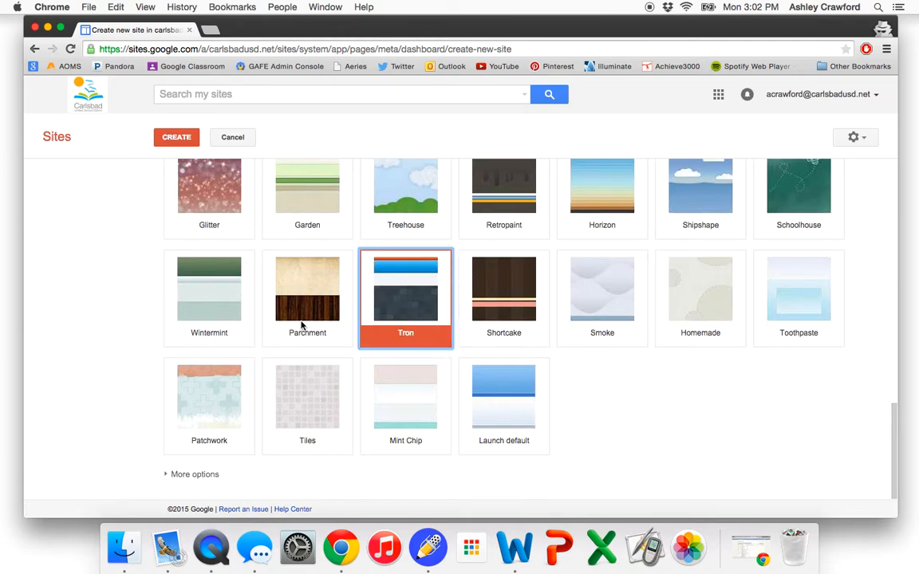
pyautogui.scroll(1, 302, 323)
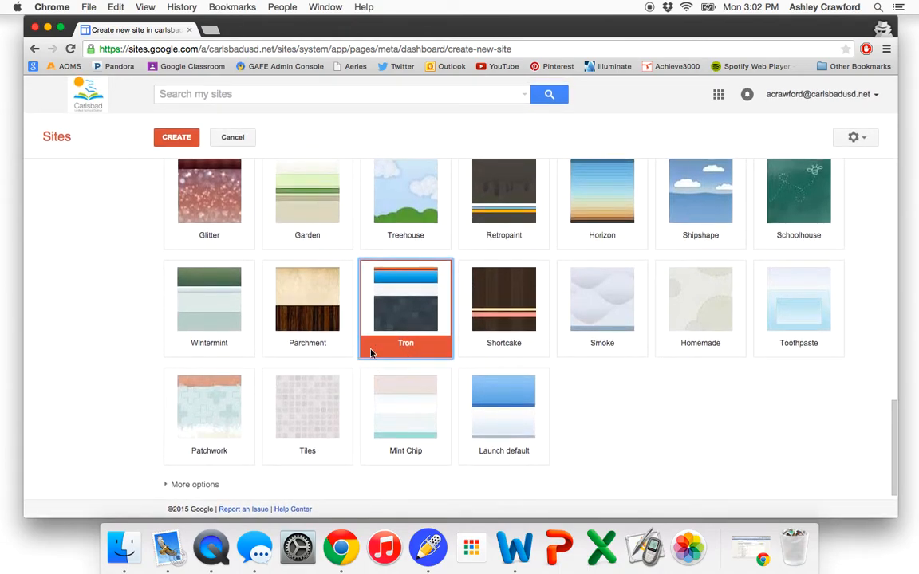
pyautogui.click(177, 139)
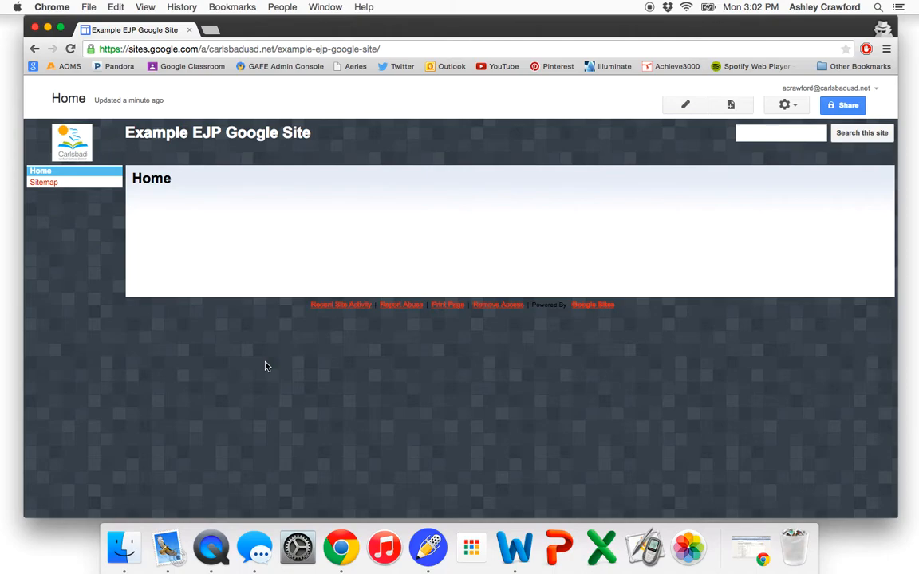
# - Edit the Home page and enter two lines: "My Challenge Name" and "My Name"
pyautogui.click(687, 105)
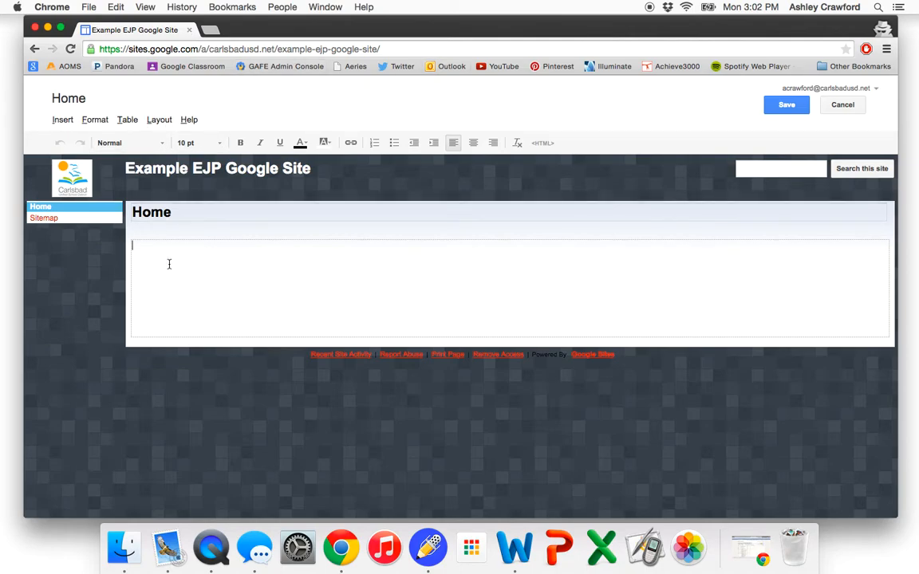
pyautogui.write('My Challenge Name')
pyautogui.press('Return')
pyautogui.write('My Name')
# - Format both lines as 16 pt bold text
pyautogui.moveTo(184, 254); pyautogui.dragTo(131, 244)
pyautogui.click(222, 144)
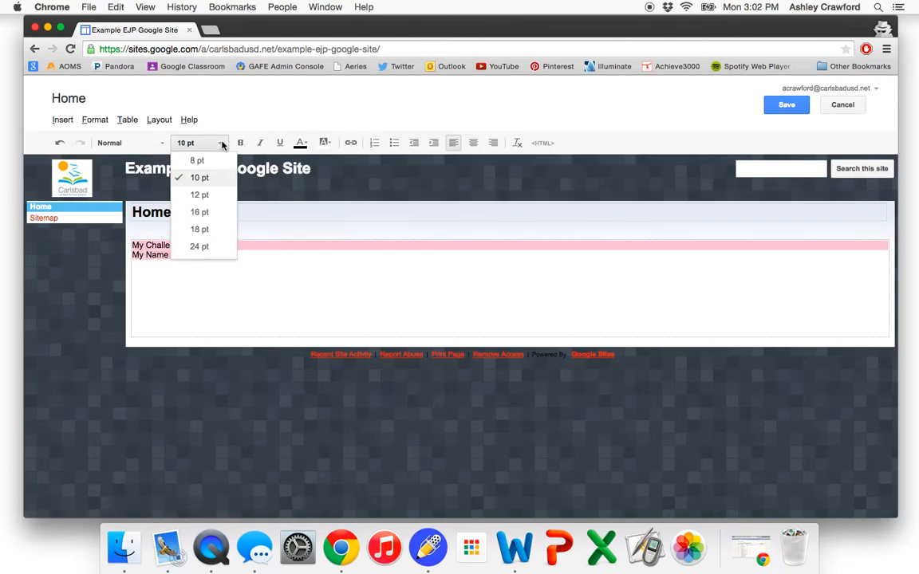
pyautogui.click(206, 212)
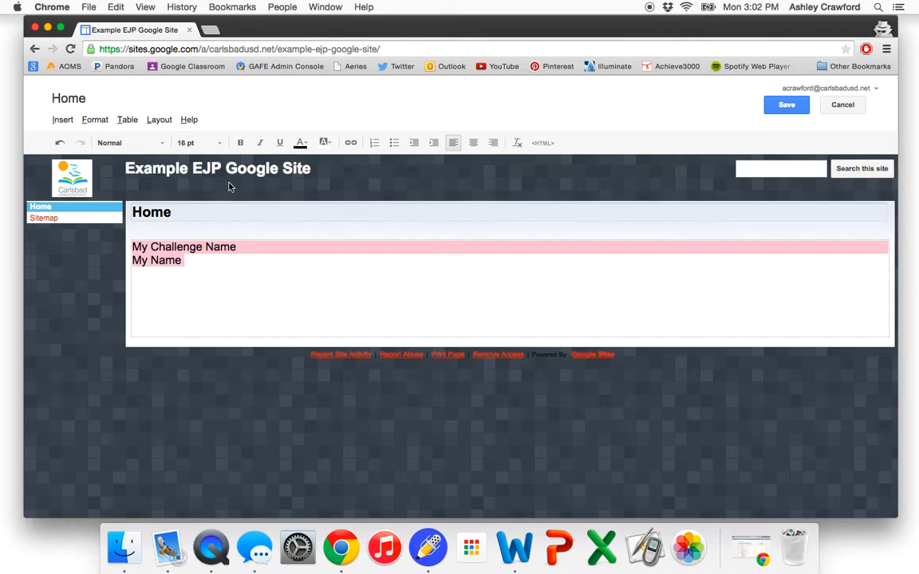
pyautogui.click(240, 143)
pyautogui.click(301, 143)
pyautogui.click(301, 143)
pyautogui.click(303, 144)
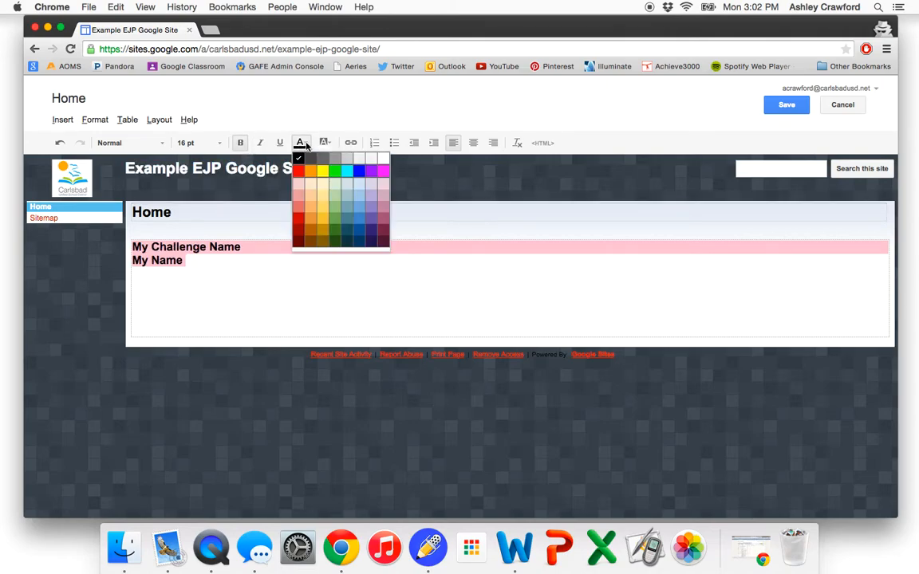
pyautogui.click(303, 143)
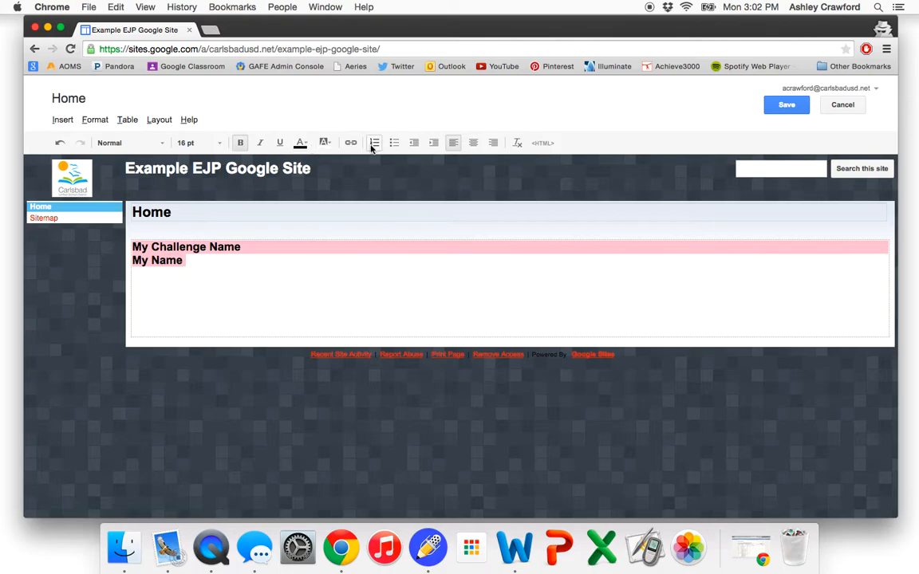
# - Insert the uploaded image IMG_1388.JPG from Google Drive below the name lines
pyautogui.click(230, 276)
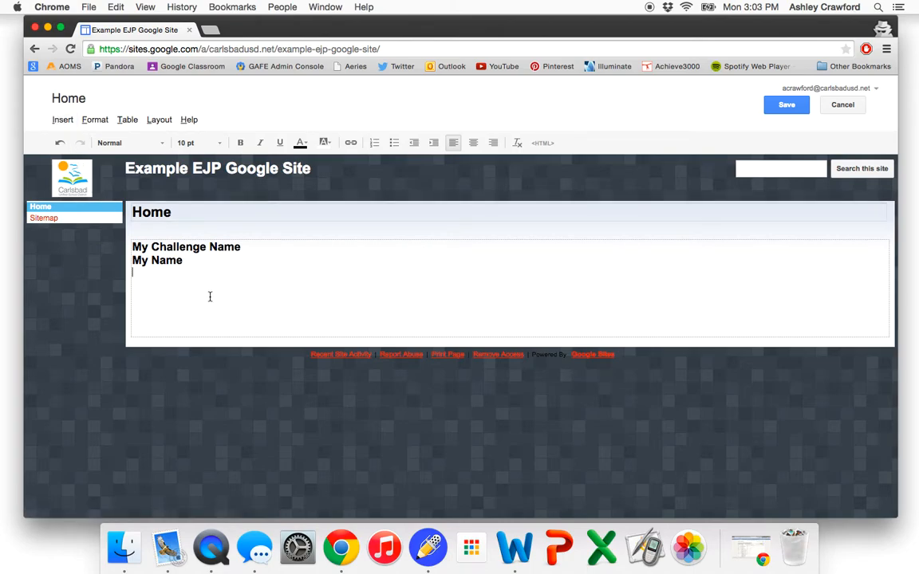
pyautogui.click(62, 119)
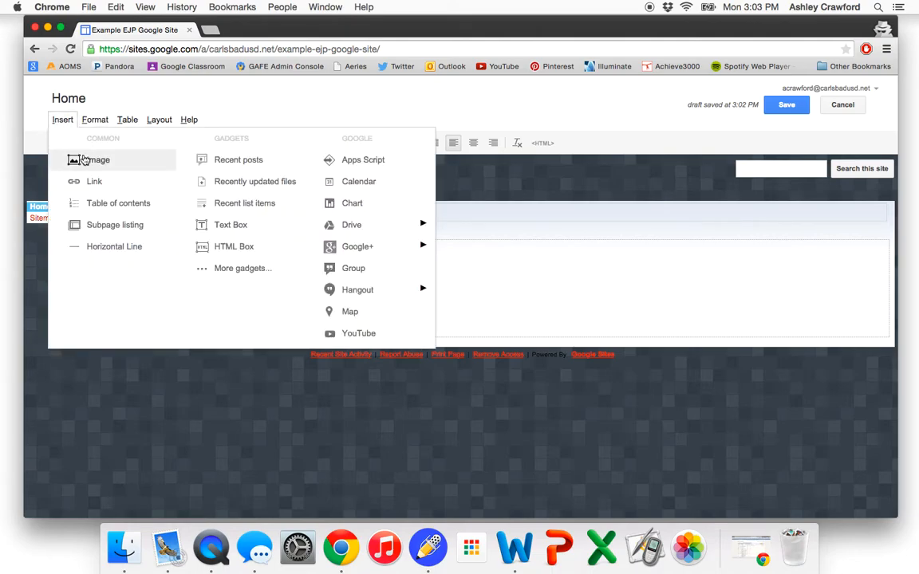
pyautogui.click(83, 158)
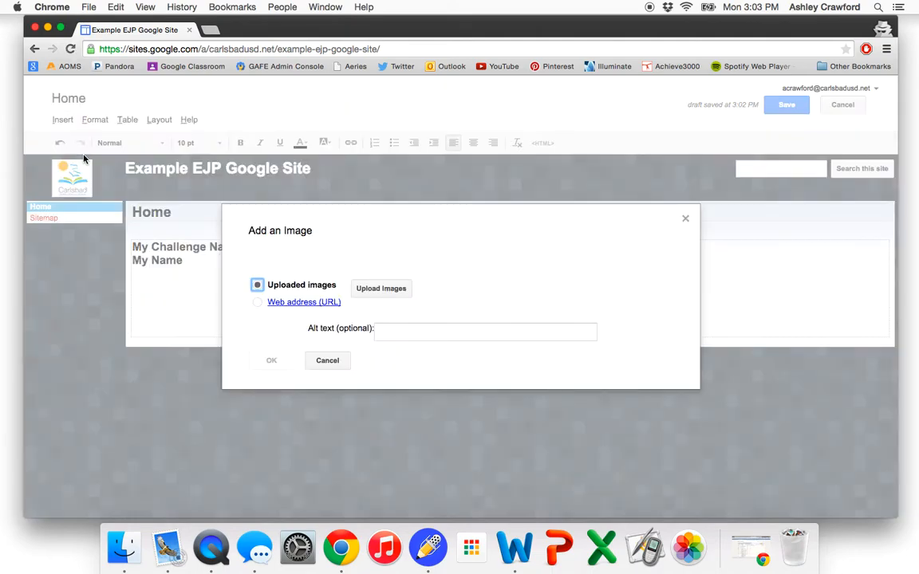
pyautogui.click(381, 288)
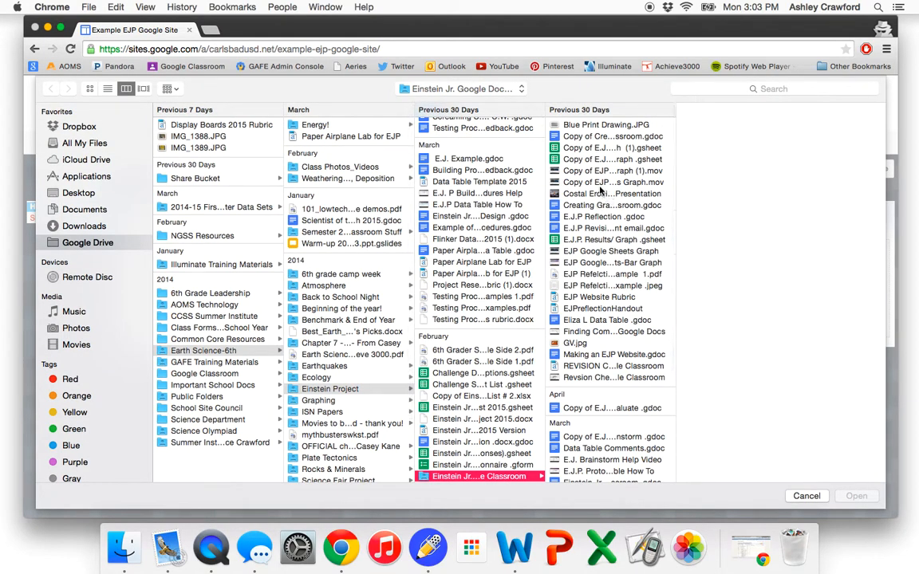
pyautogui.scroll(-3, 437, 321)
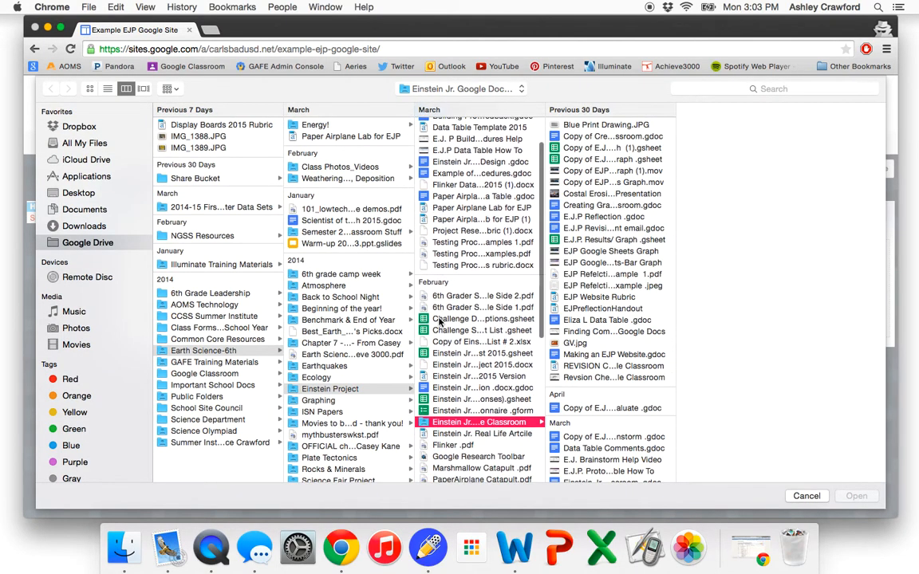
pyautogui.scroll(-3, 622, 333)
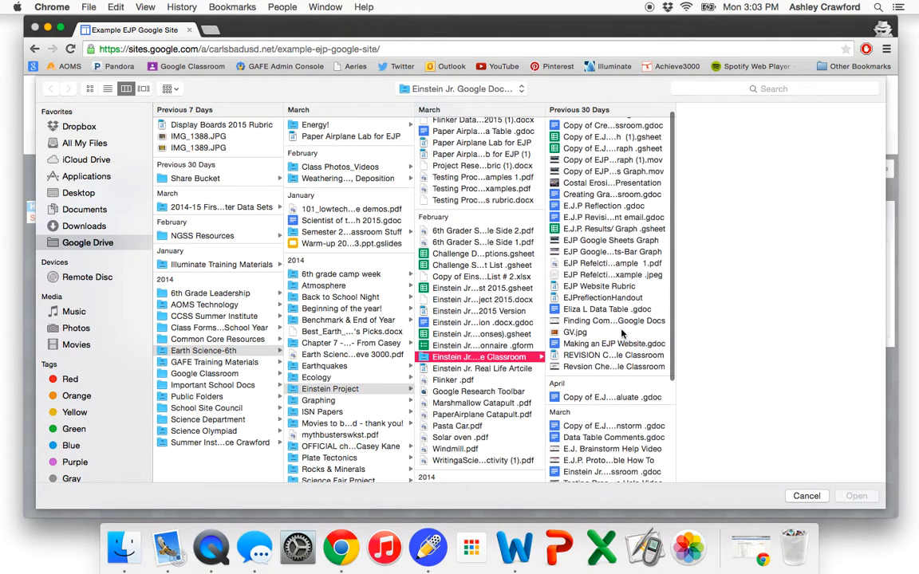
pyautogui.scroll(-2, 621, 333)
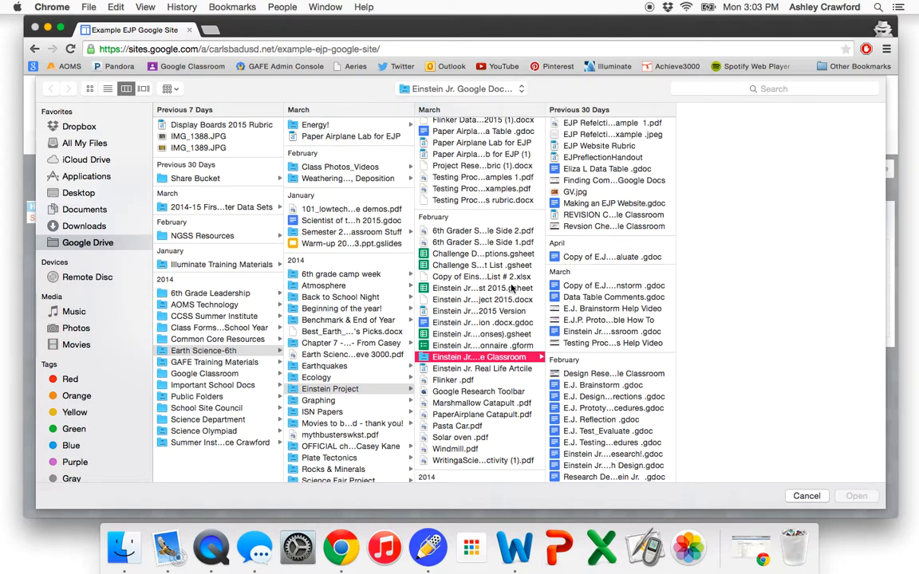
pyautogui.click(206, 137)
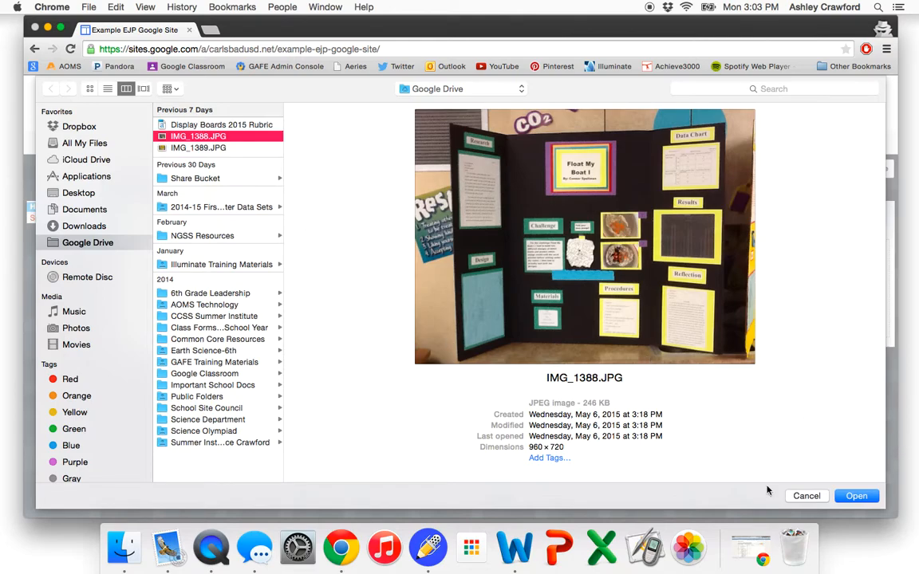
pyautogui.click(856, 496)
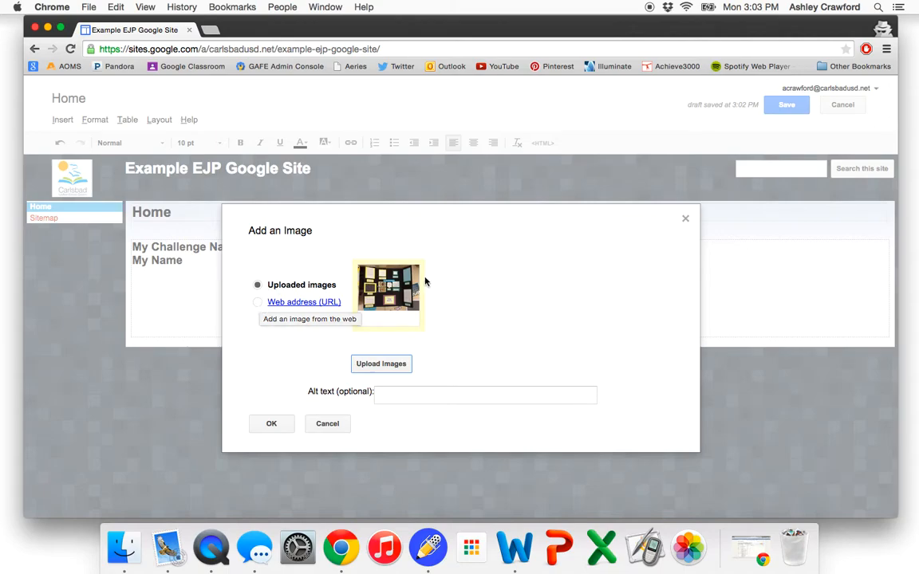
pyautogui.click(268, 427)
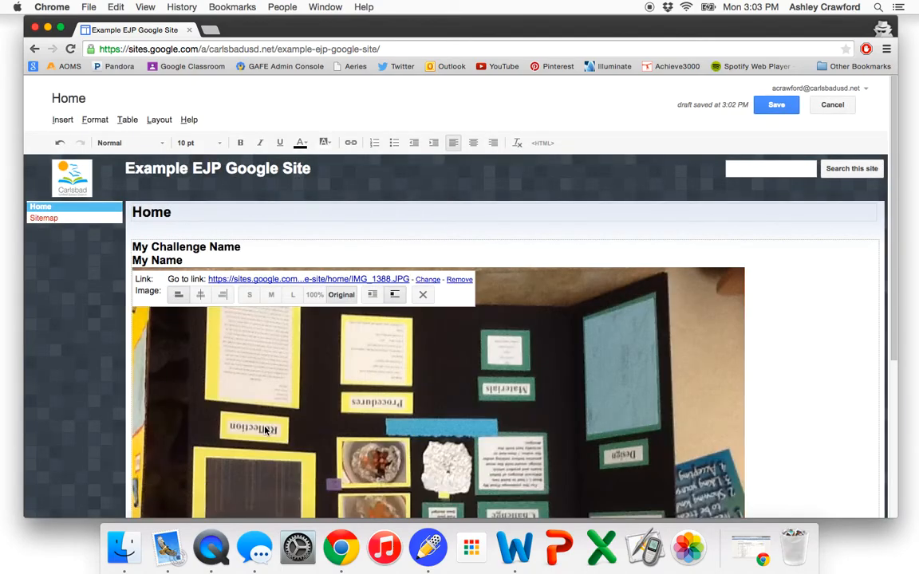
# - Resize the inserted image to the large size and remove its link
pyautogui.scroll(-5, 321, 415)
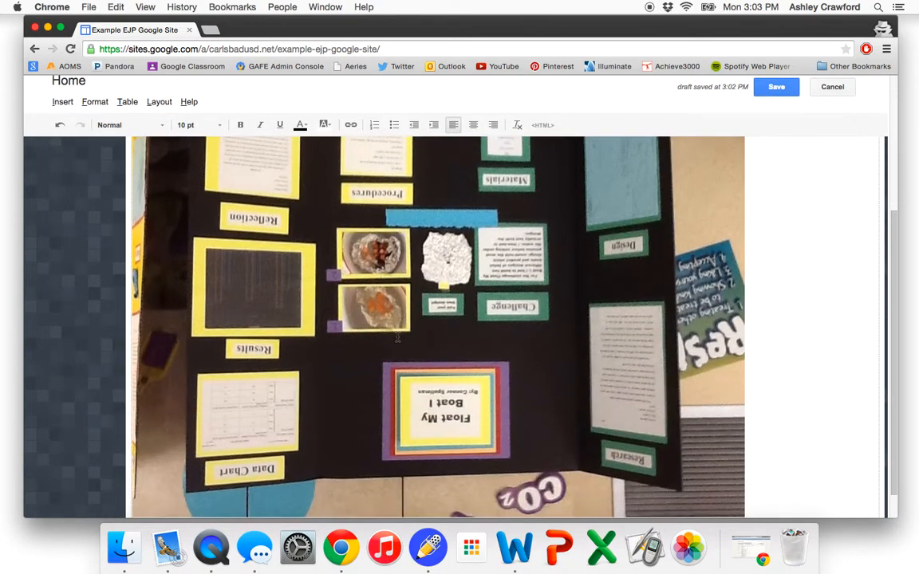
pyautogui.scroll(5, 396, 339)
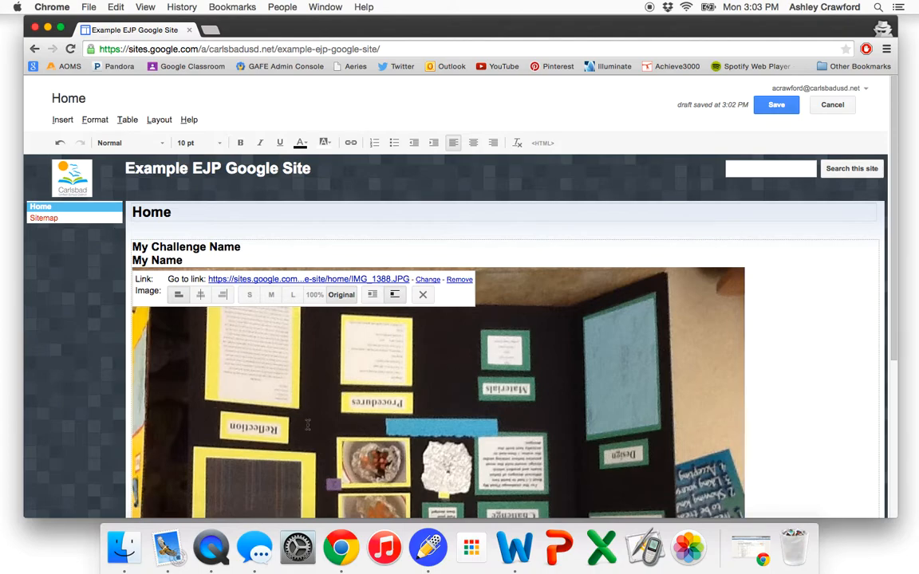
pyautogui.click(292, 295)
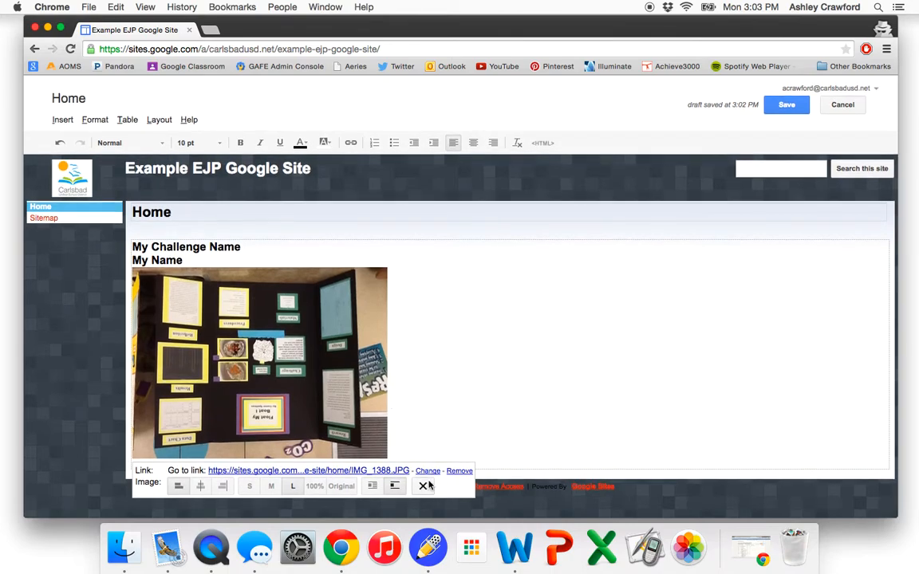
pyautogui.click(395, 486)
pyautogui.click(460, 471)
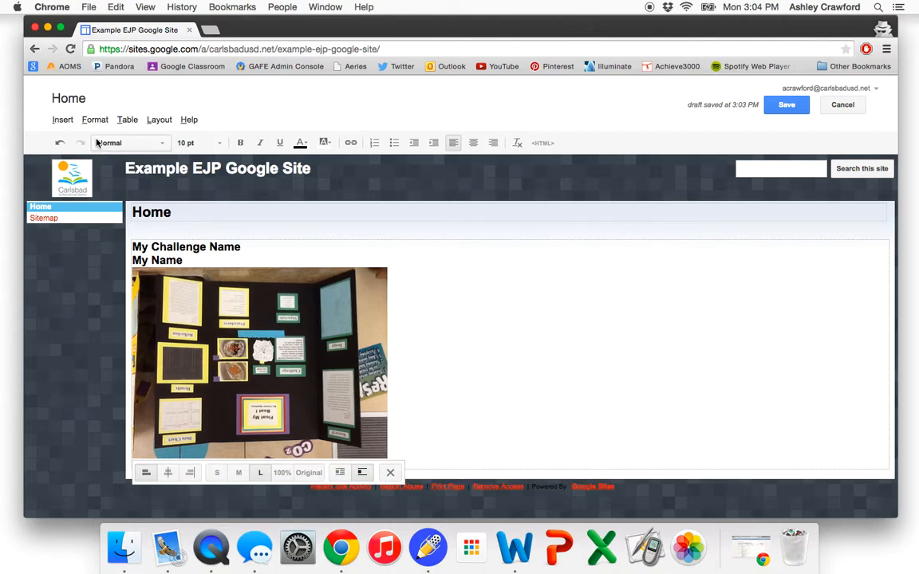
# - Remove the project board photo from the Home page and save the page
pyautogui.click(62, 120)
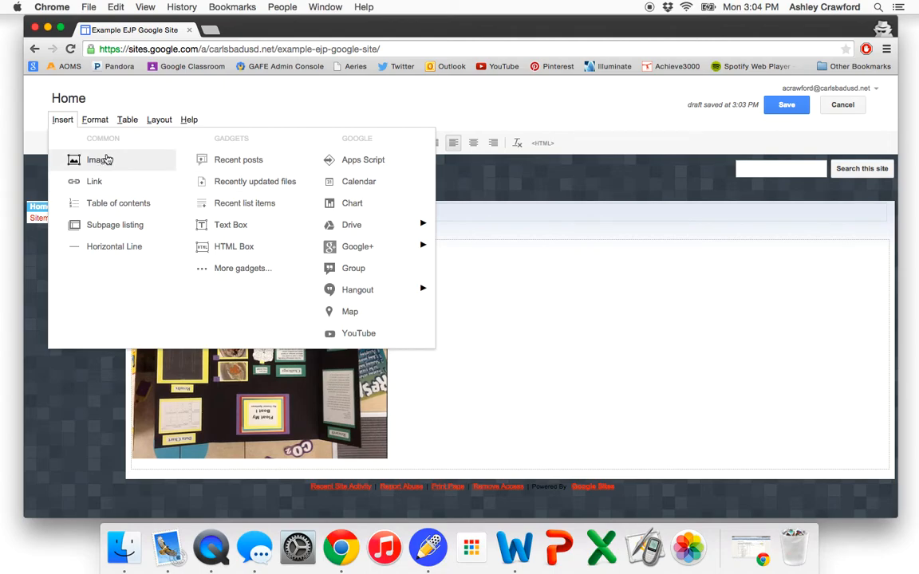
pyautogui.click(703, 368)
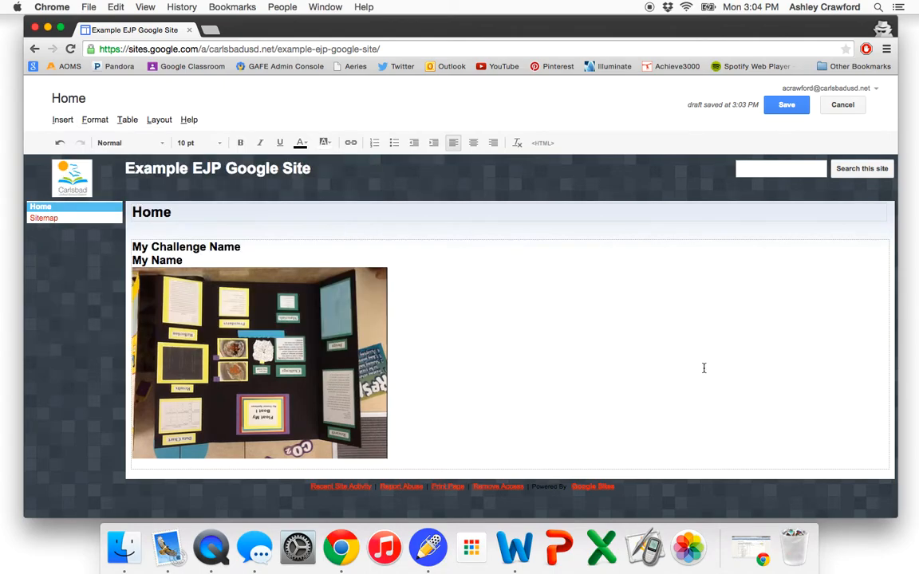
pyautogui.click(326, 411)
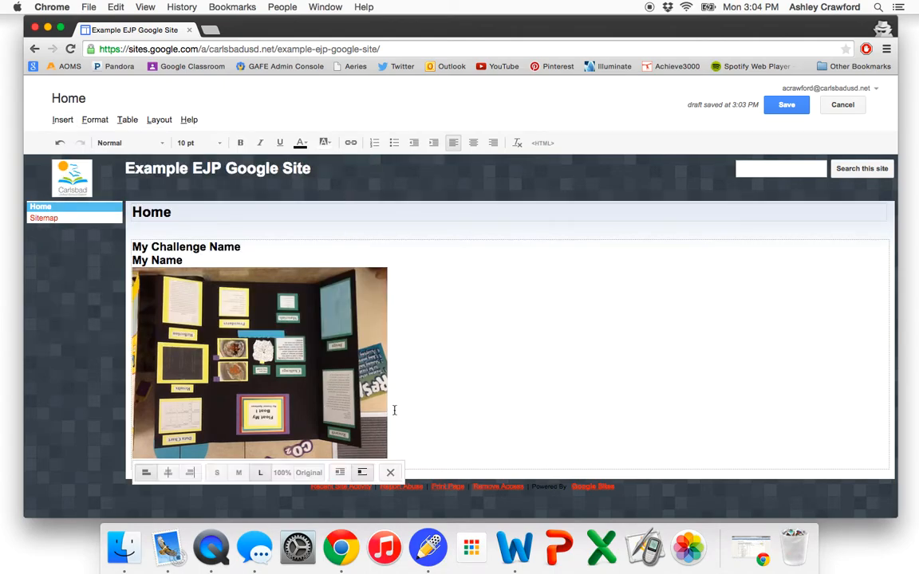
pyautogui.click(390, 474)
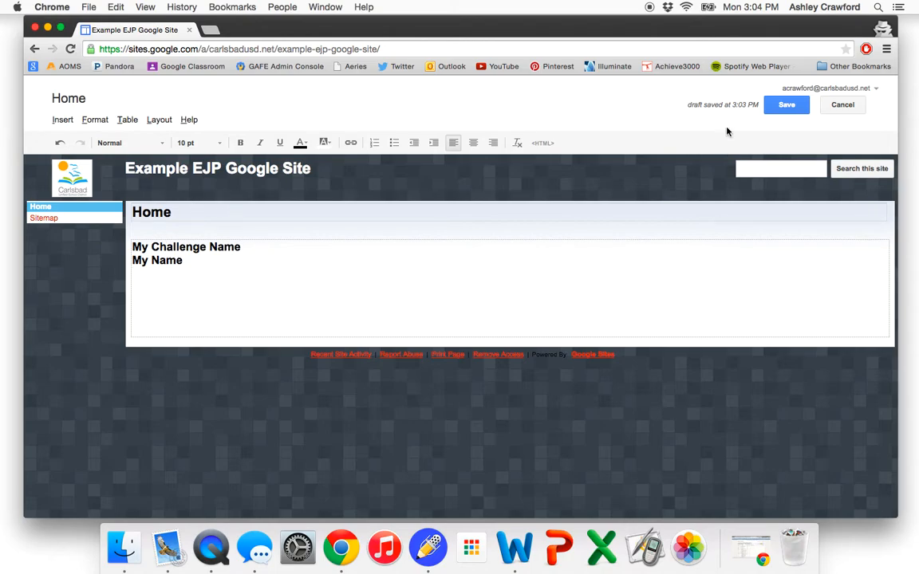
pyautogui.click(781, 109)
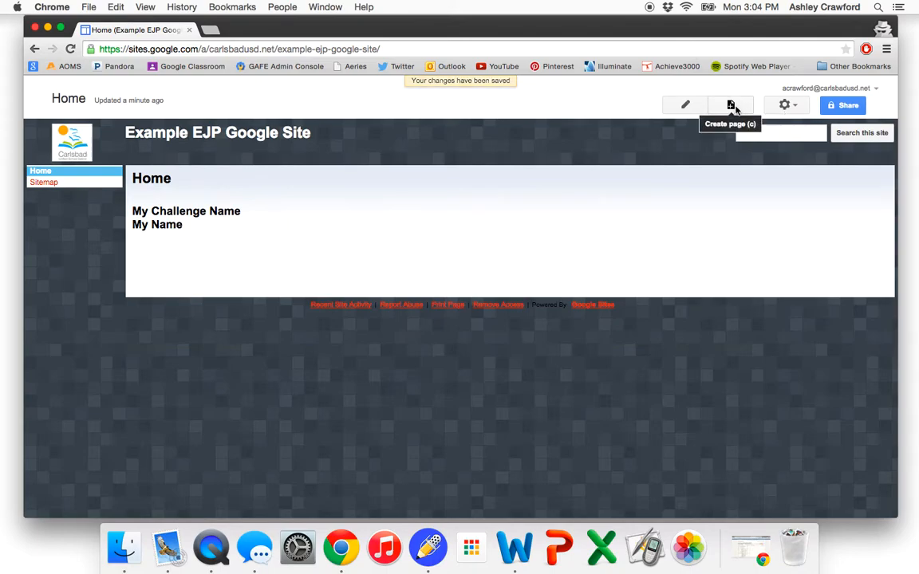
# - Create a new web page named "Design Research" placed under Home
pyautogui.click(731, 106)
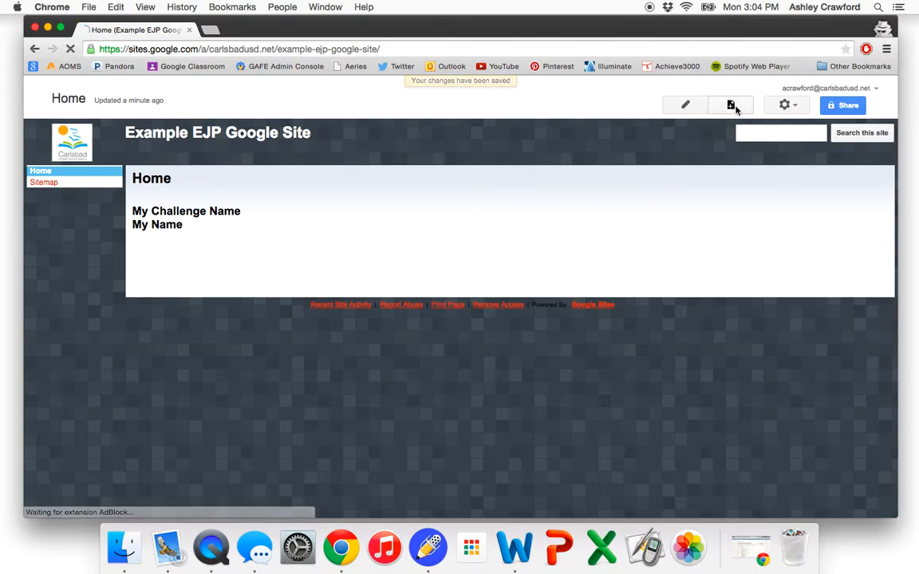
pyautogui.write('Design')
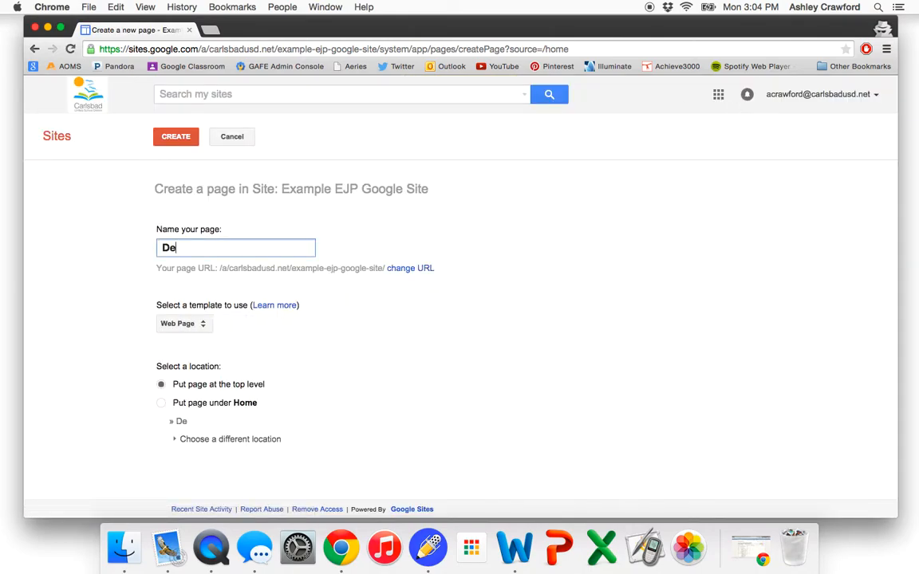
pyautogui.press('BackSpace')
pyautogui.press('BackSpace')
pyautogui.write('gn Research')
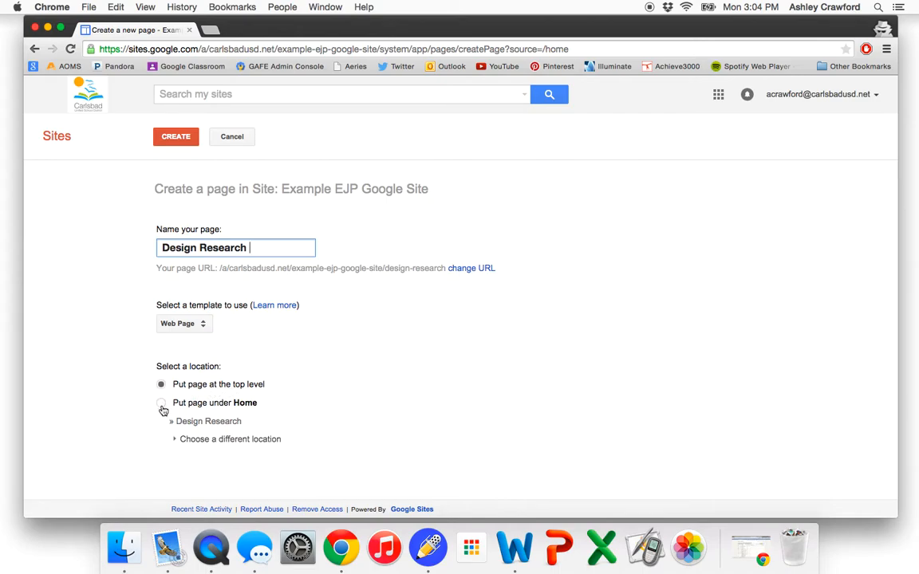
pyautogui.click(162, 405)
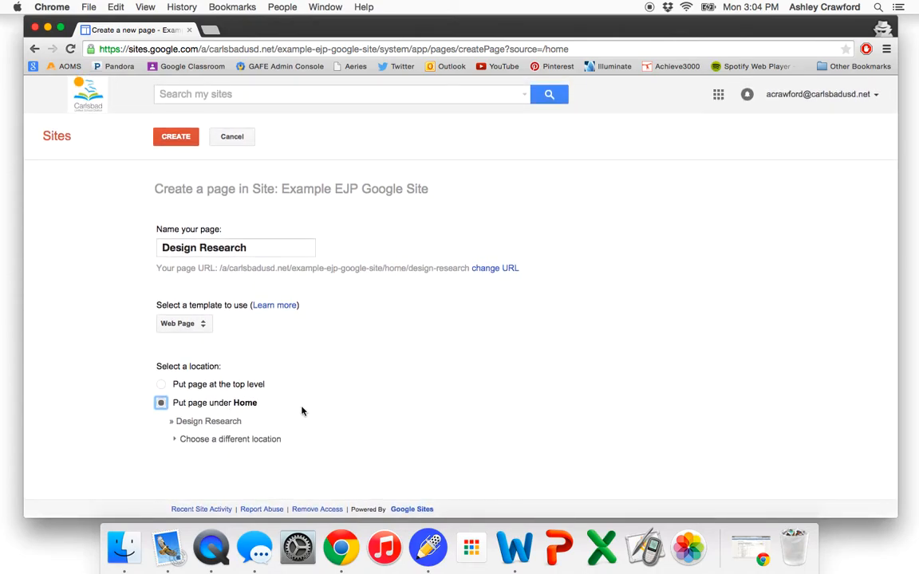
pyautogui.click(170, 136)
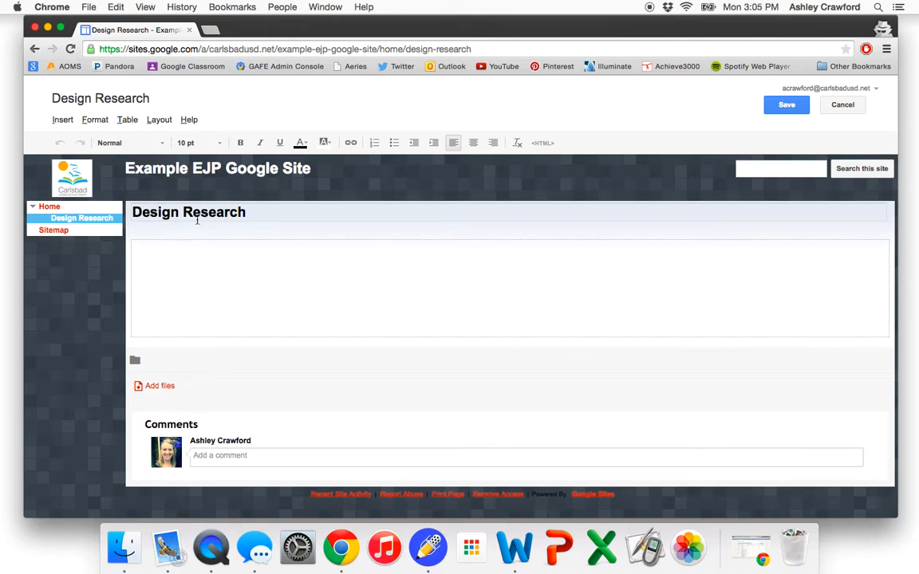
# - Open the Drive document picker and search for documents containing "design"
pyautogui.click(65, 120)
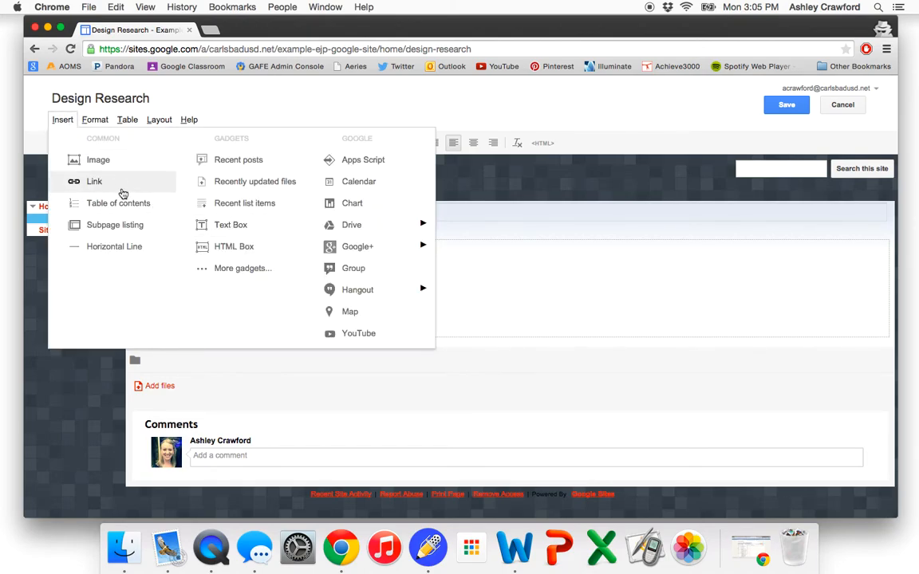
pyautogui.moveTo(359, 226)
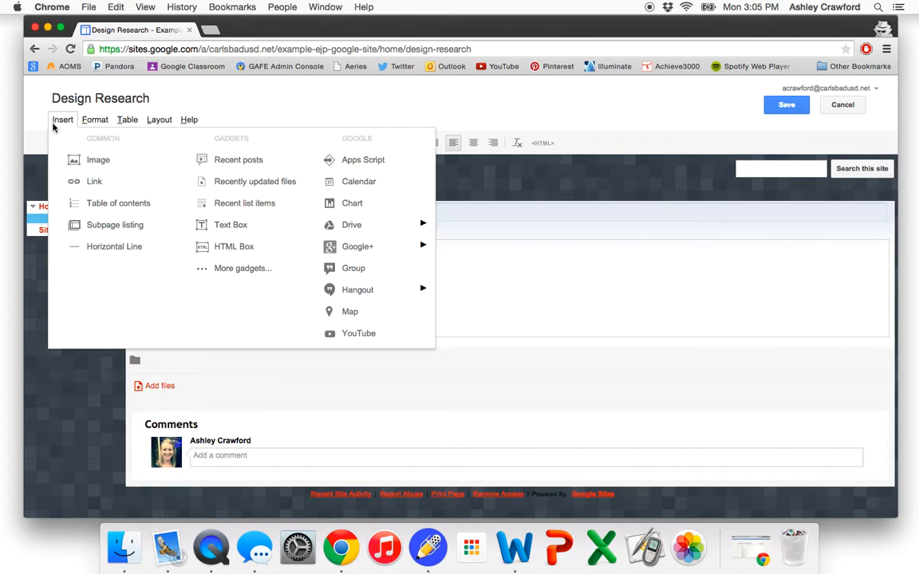
pyautogui.moveTo(412, 223)
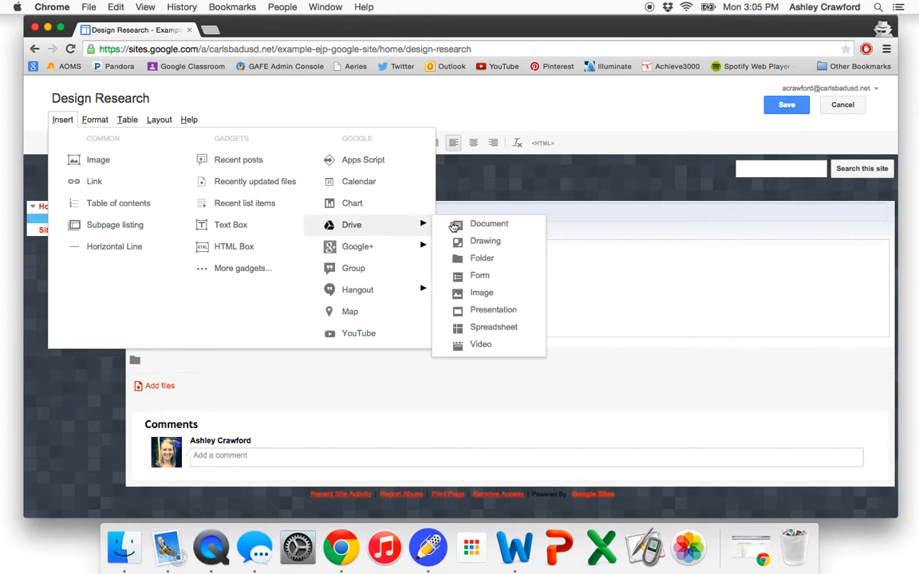
pyautogui.click(484, 225)
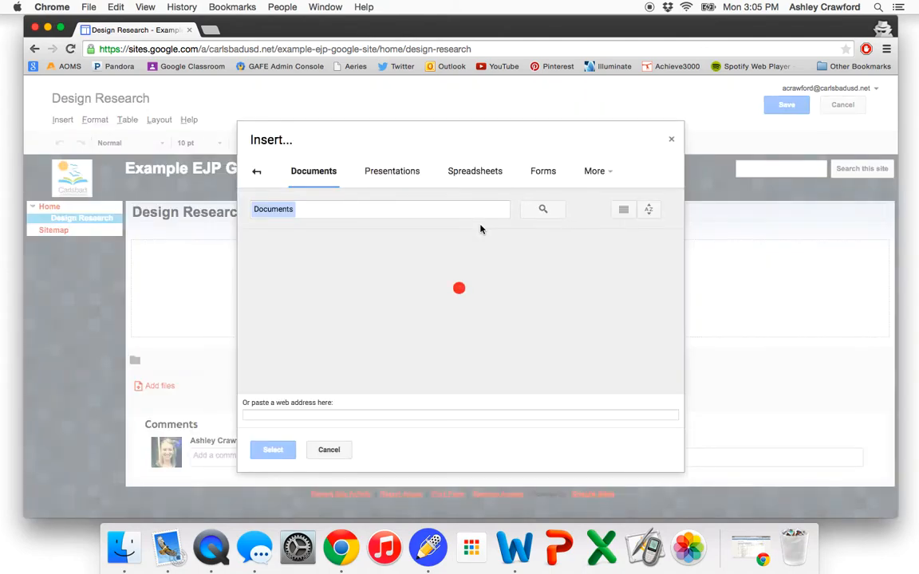
pyautogui.scroll(-5, 444, 287)
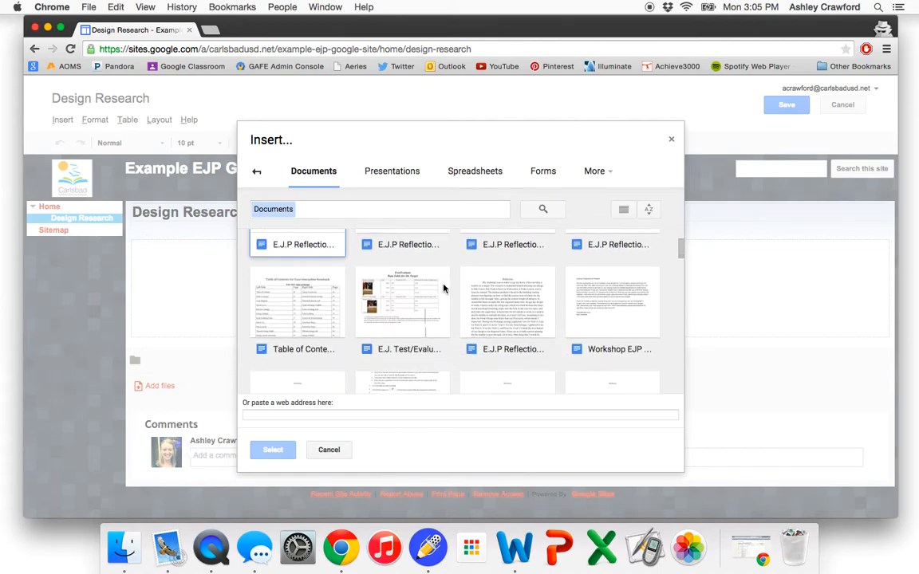
pyautogui.scroll(5, 444, 287)
pyautogui.click(336, 207)
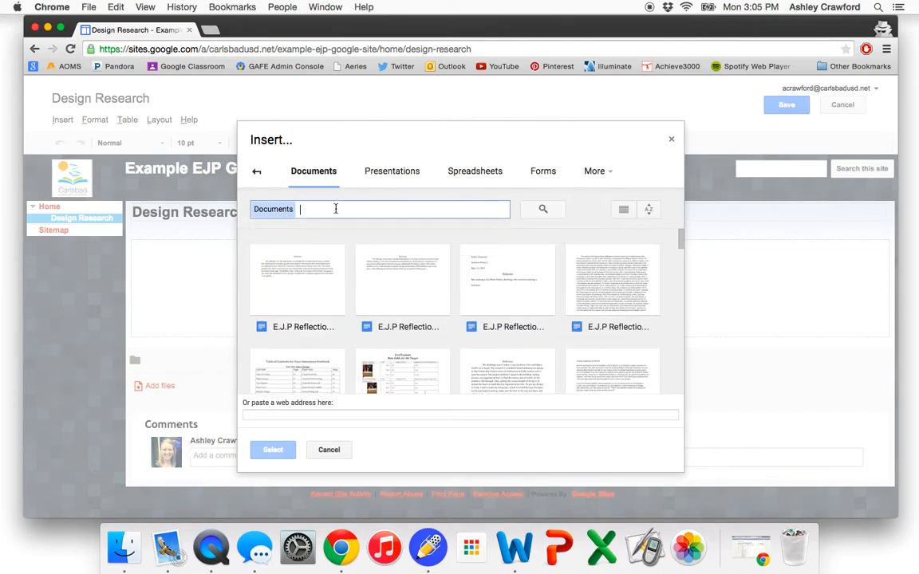
pyautogui.write('design')
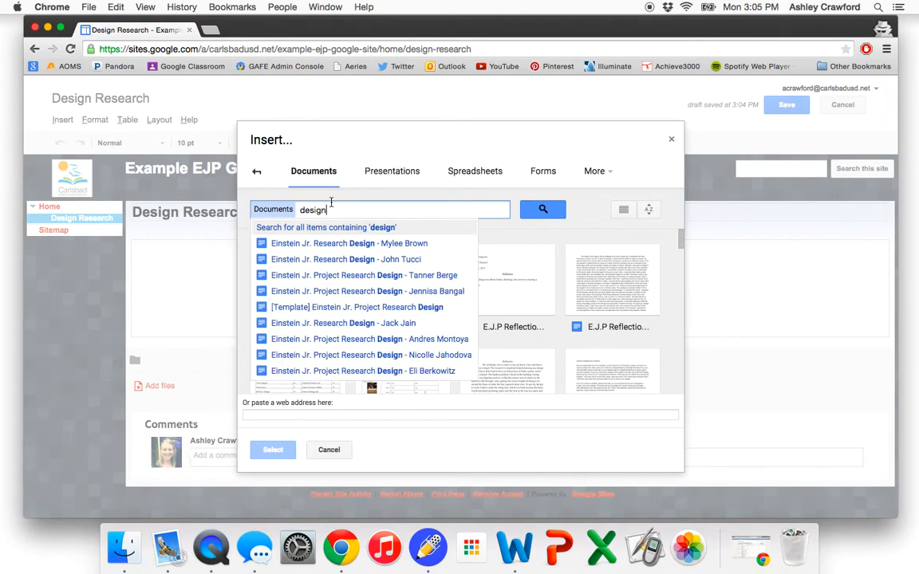
pyautogui.click(523, 237)
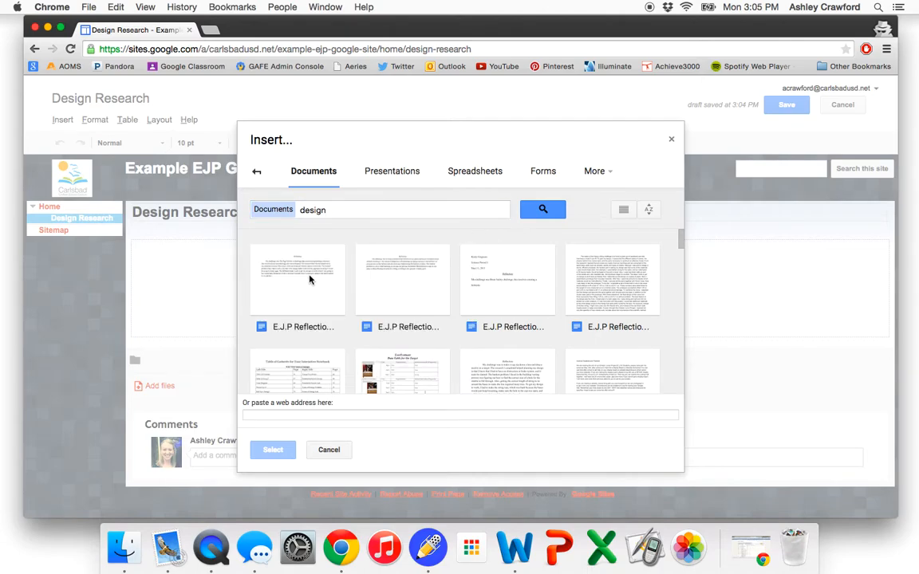
# - Insert the Google Doc "Making an EJP Website copy" into the Design Research page and save the page
pyautogui.scroll(-3, 310, 278)
pyautogui.scroll(-3, 310, 278)
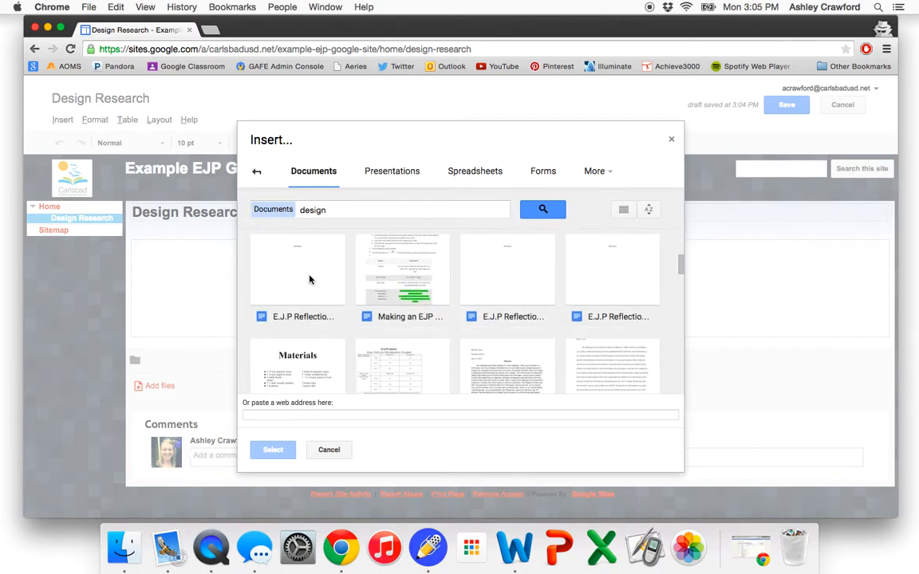
pyautogui.scroll(1, 310, 278)
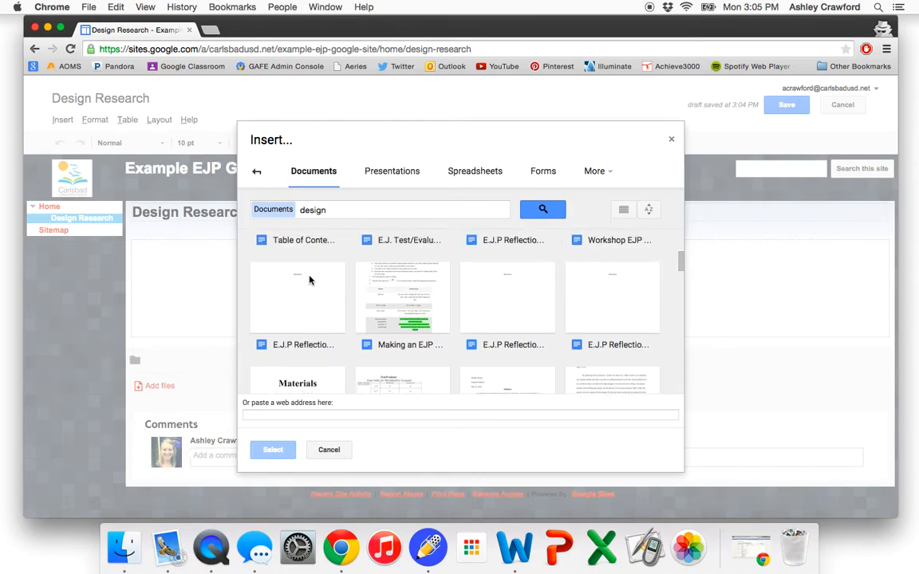
pyautogui.scroll(-3, 310, 278)
pyautogui.scroll(4, 310, 279)
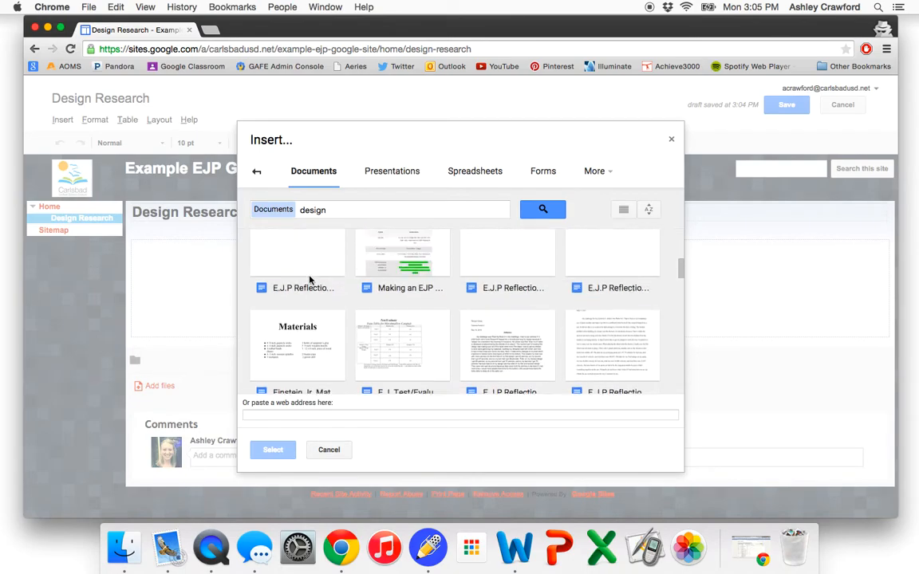
pyautogui.scroll(2, 310, 279)
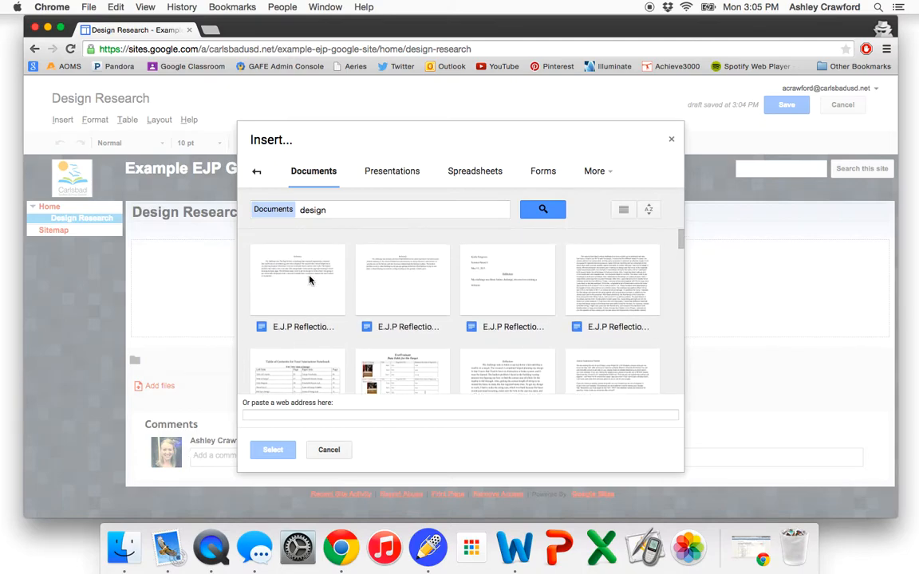
pyautogui.scroll(-3, 323, 299)
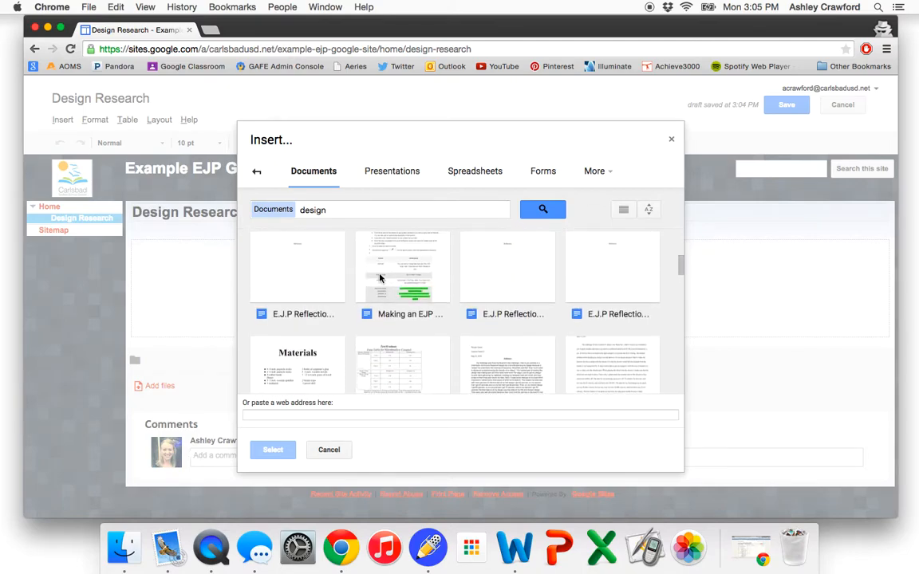
pyautogui.click(380, 277)
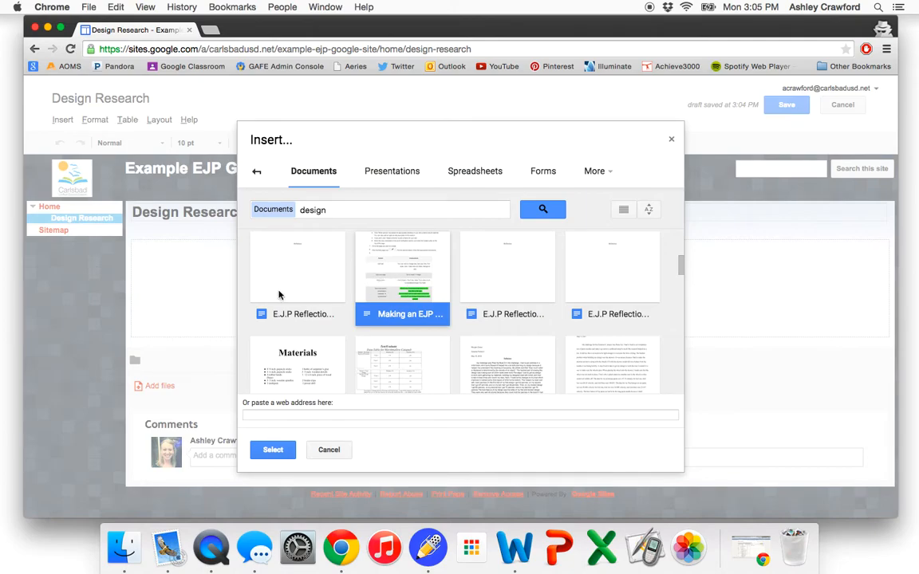
pyautogui.click(272, 449)
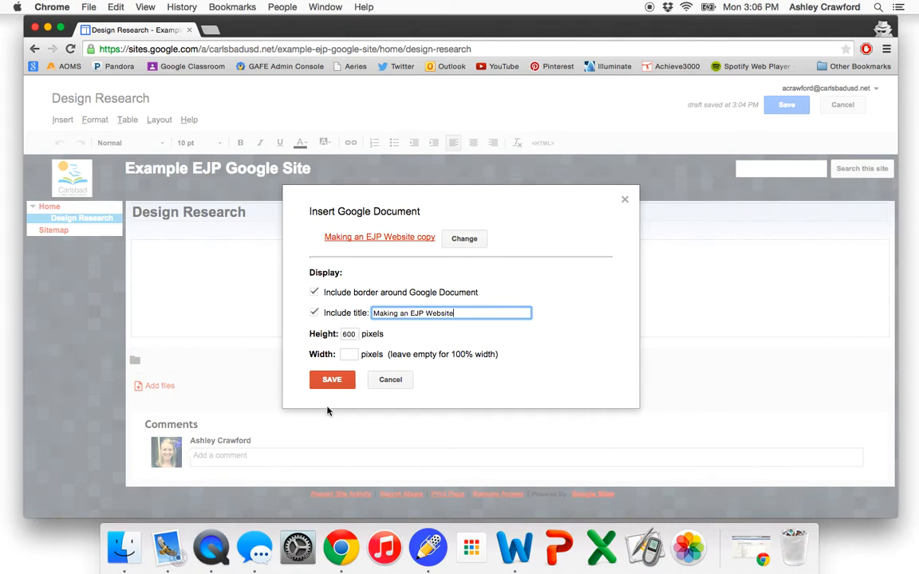
pyautogui.click(332, 380)
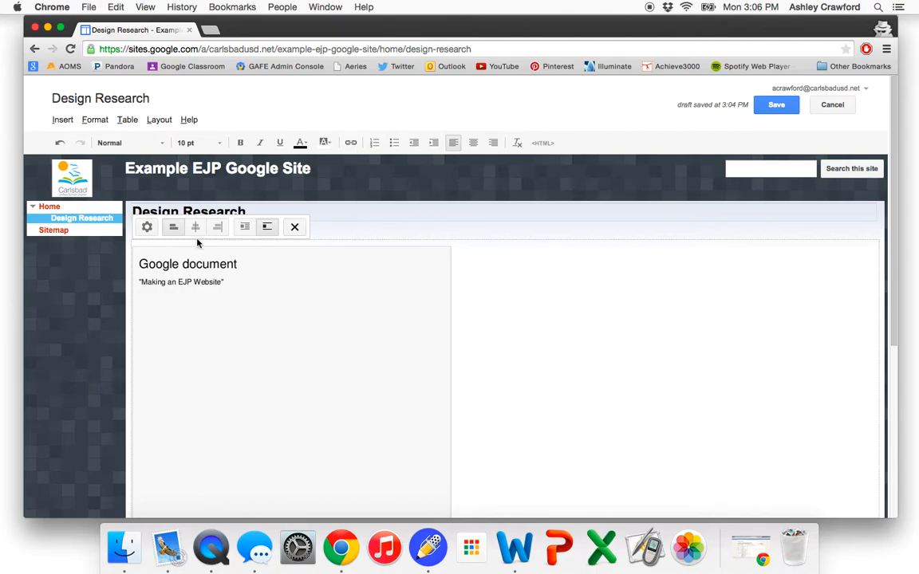
pyautogui.click(775, 106)
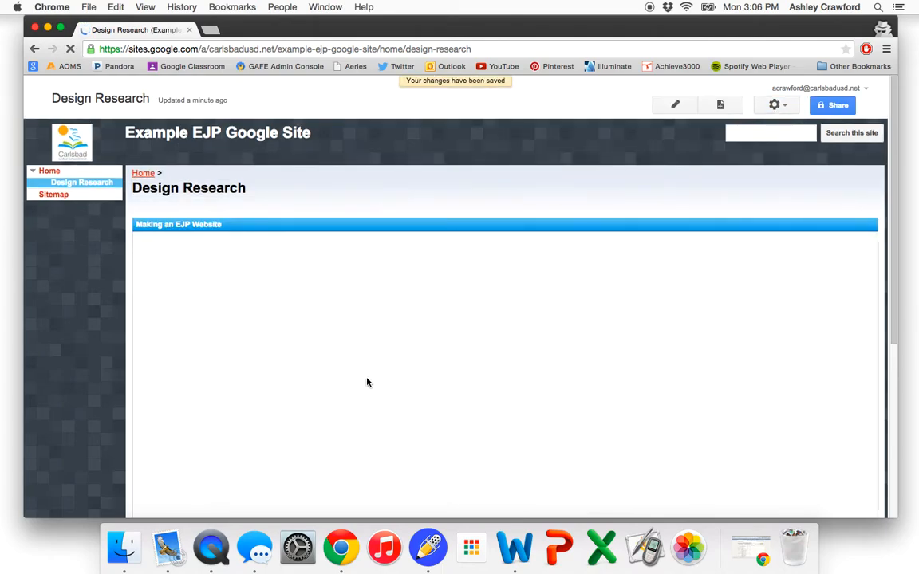
# - Scroll through the embedded document on the saved Design Research page
pyautogui.scroll(-5, 456, 335)
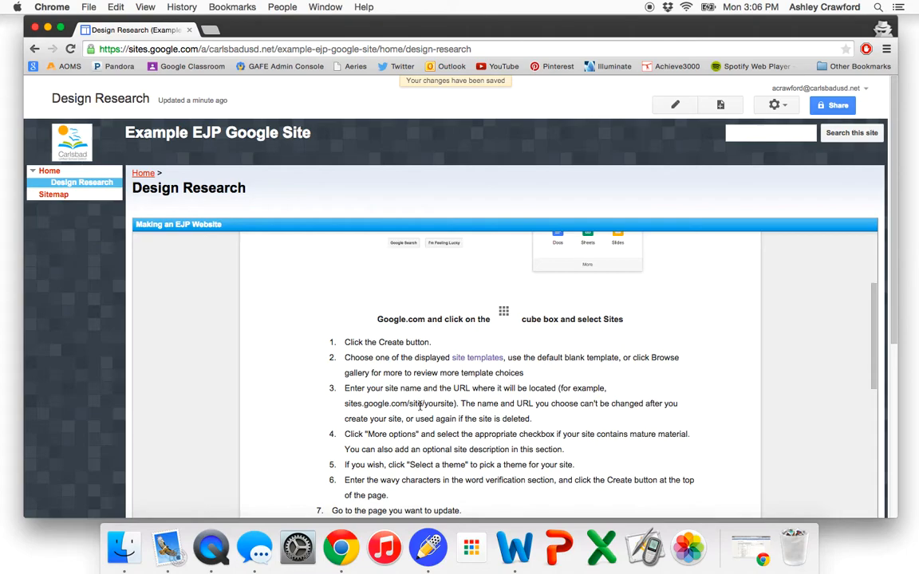
pyautogui.scroll(5, 421, 406)
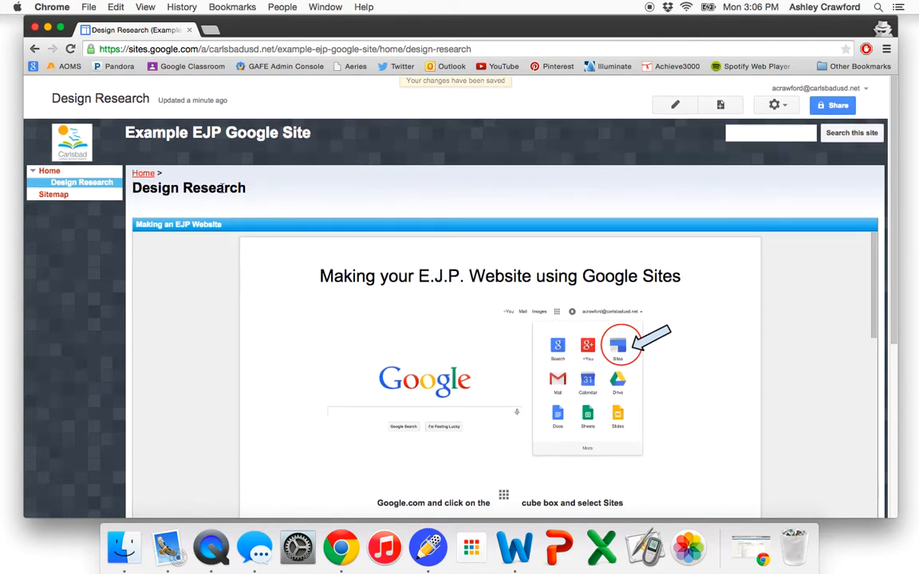
pyautogui.scroll(-20, 415, 349)
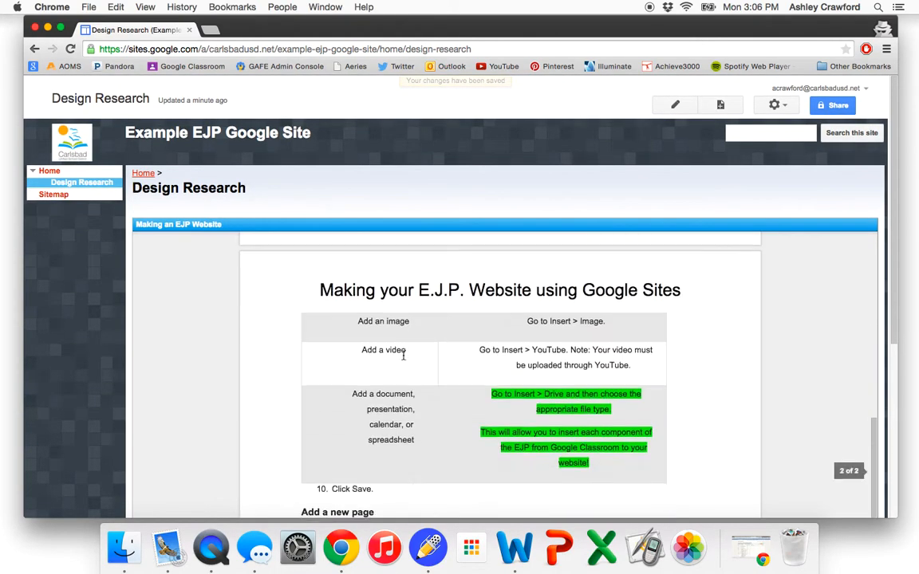
pyautogui.scroll(-3, 403, 357)
pyautogui.scroll(20, 403, 359)
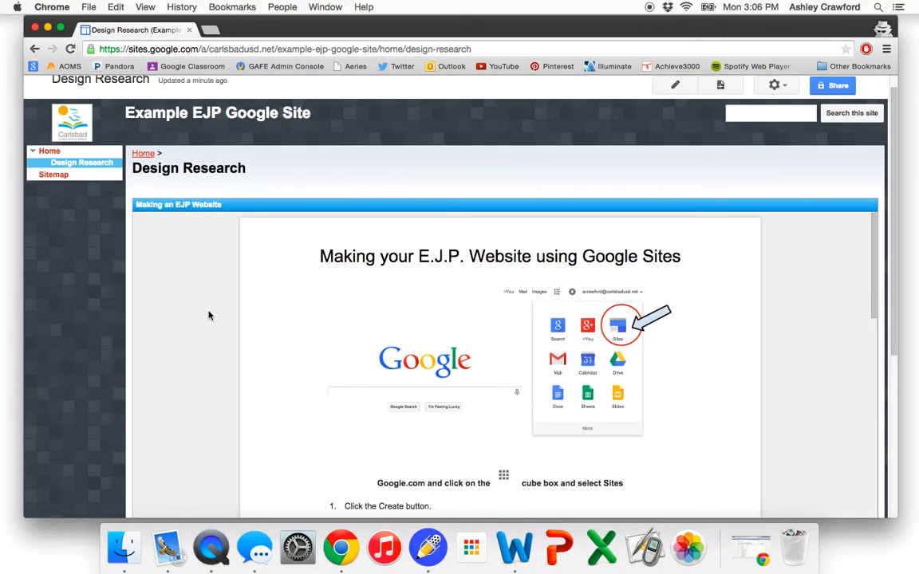
pyautogui.scroll(2, 207, 315)
# - Create a new top-level web page named "Procedures"
pyautogui.click(729, 106)
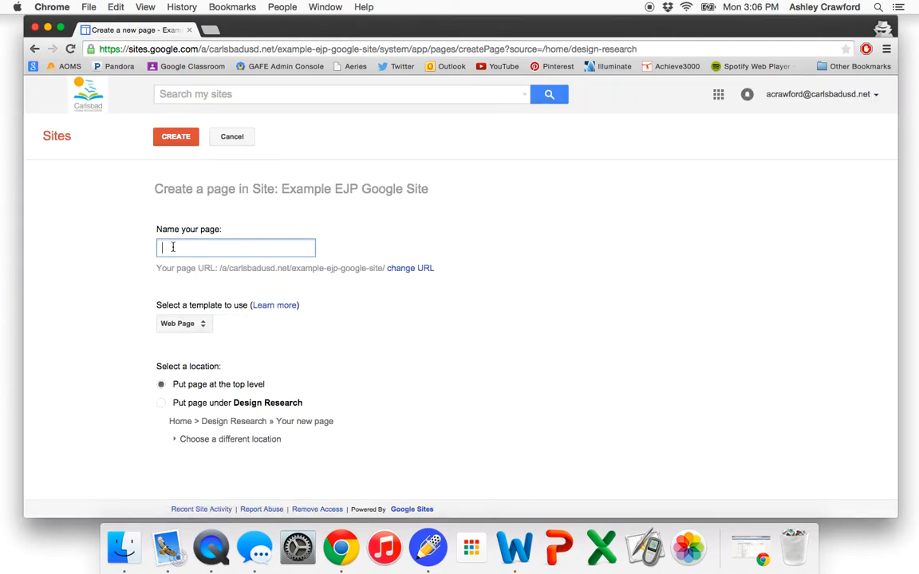
pyautogui.write('Procedures')
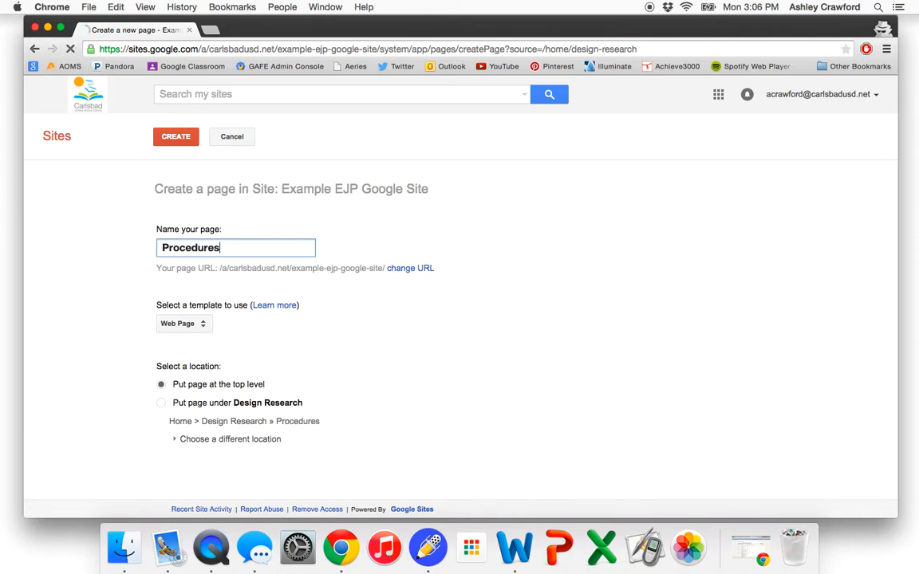
pyautogui.click(162, 385)
pyautogui.click(172, 137)
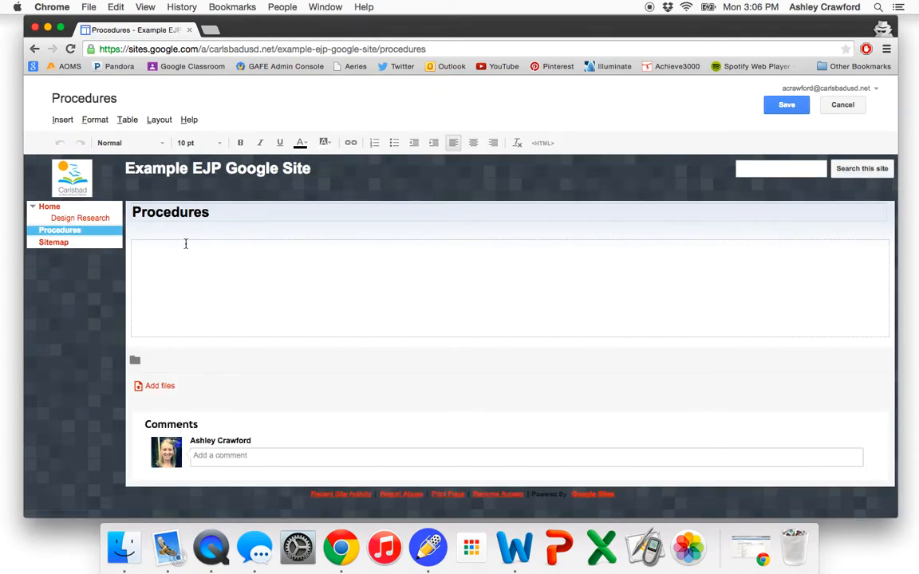
pyautogui.click(62, 120)
pyautogui.moveTo(401, 231)
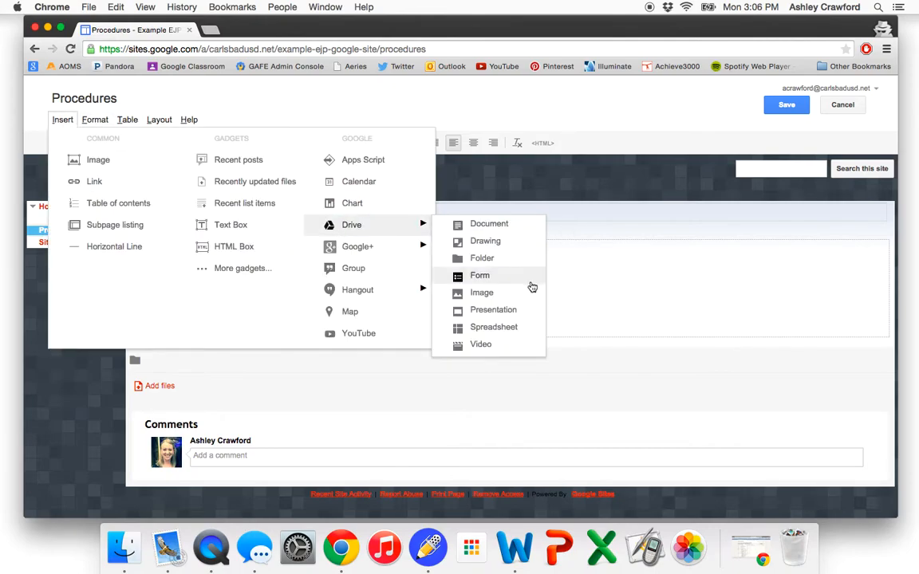
pyautogui.click(506, 226)
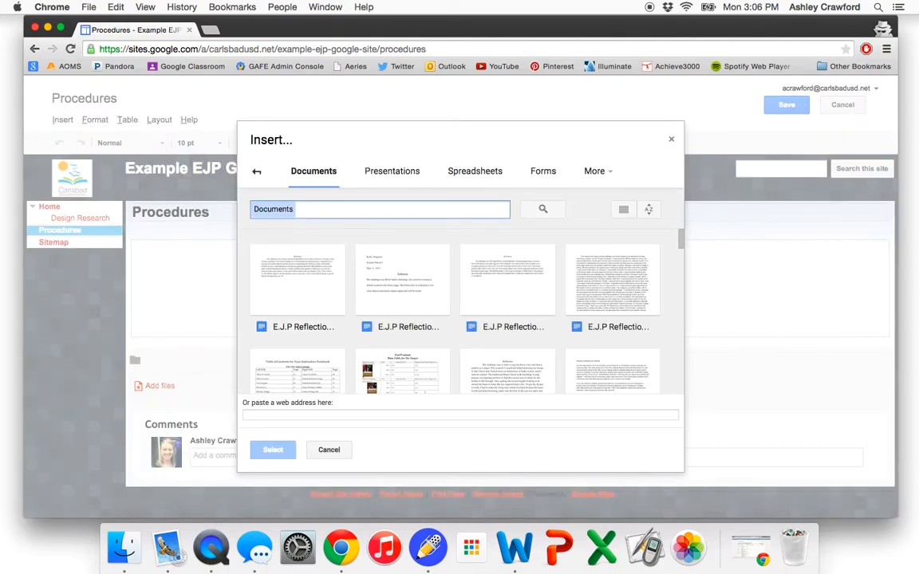
pyautogui.write('Proc')
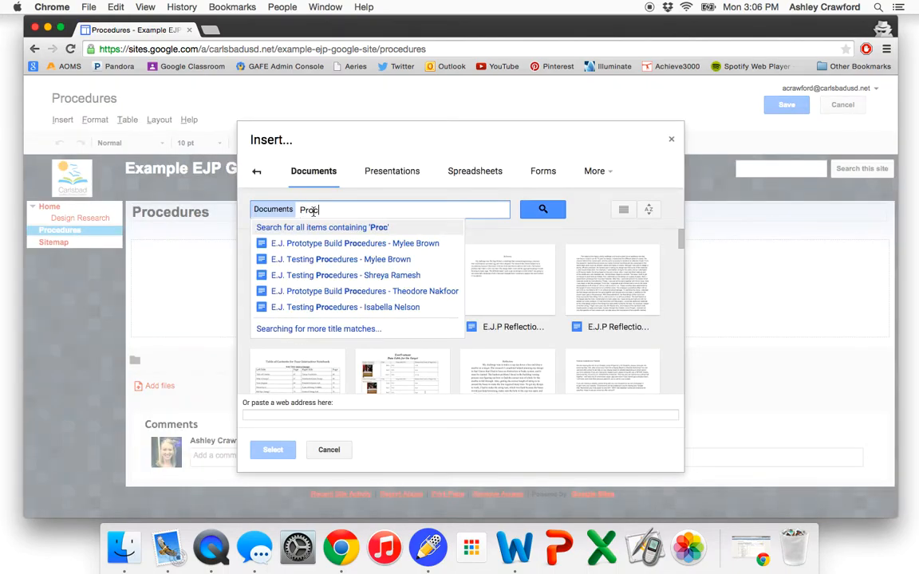
pyautogui.scroll(-2, 526, 305)
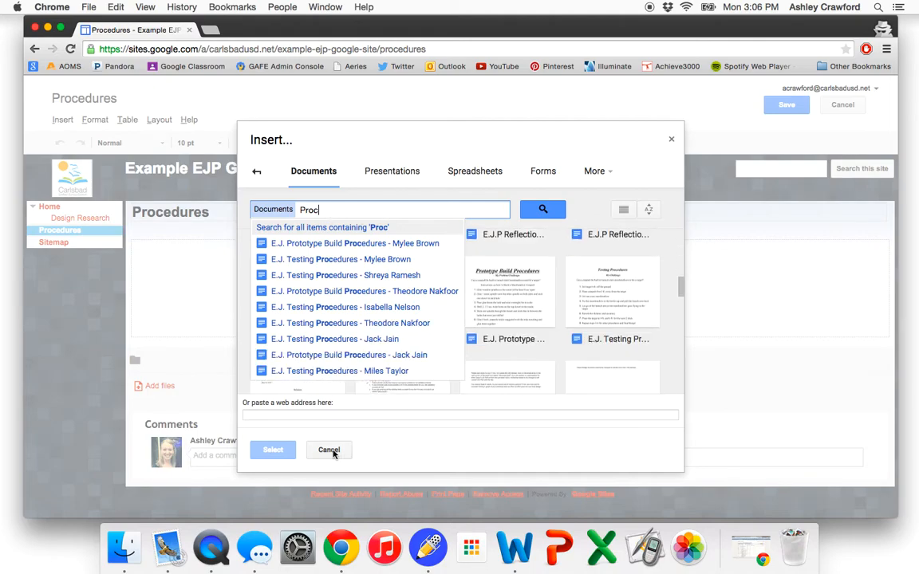
pyautogui.click(328, 449)
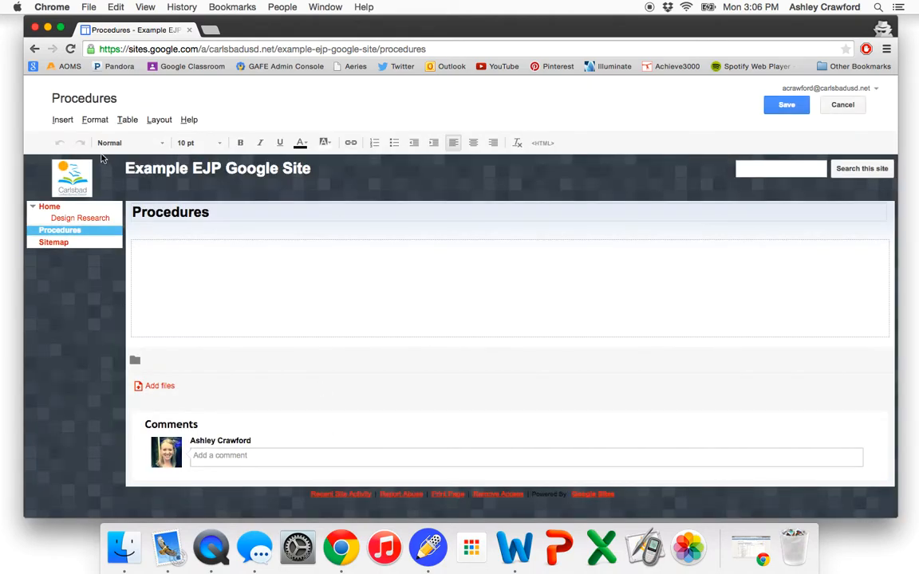
pyautogui.click(61, 121)
pyautogui.moveTo(420, 227)
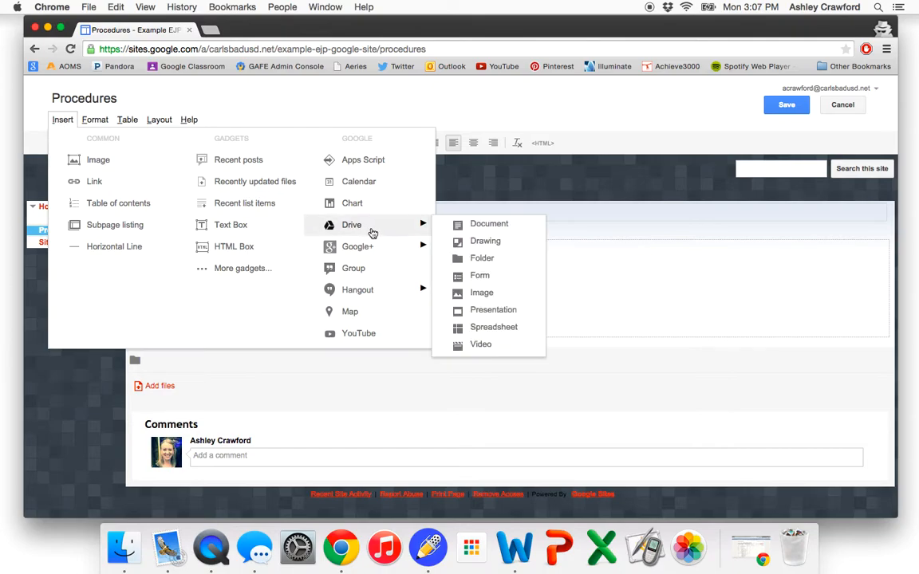
pyautogui.click(503, 375)
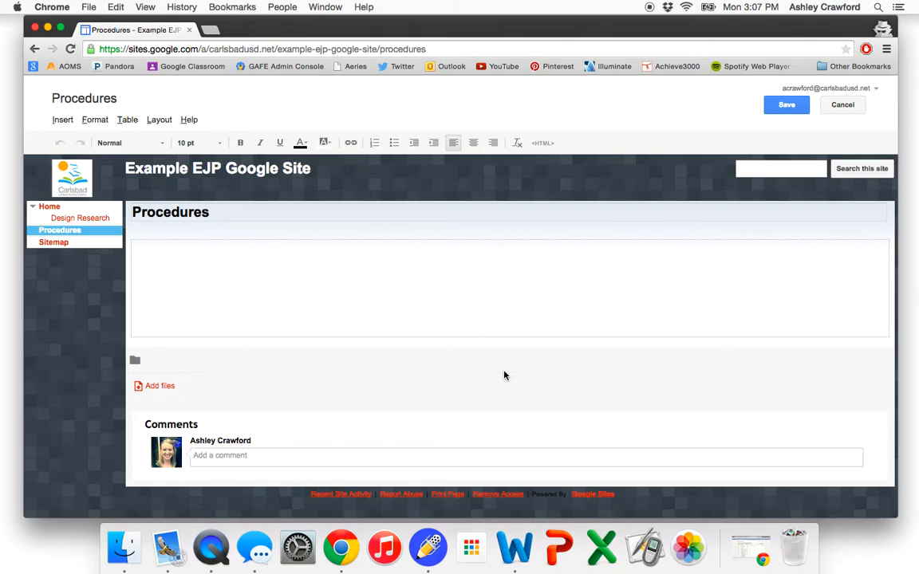
pyautogui.click(63, 121)
pyautogui.moveTo(352, 228)
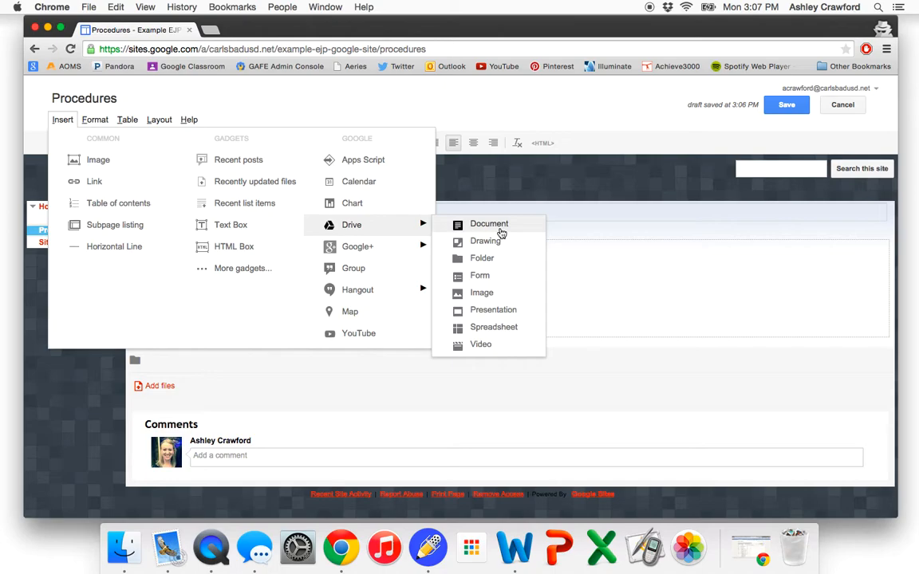
pyautogui.click(572, 265)
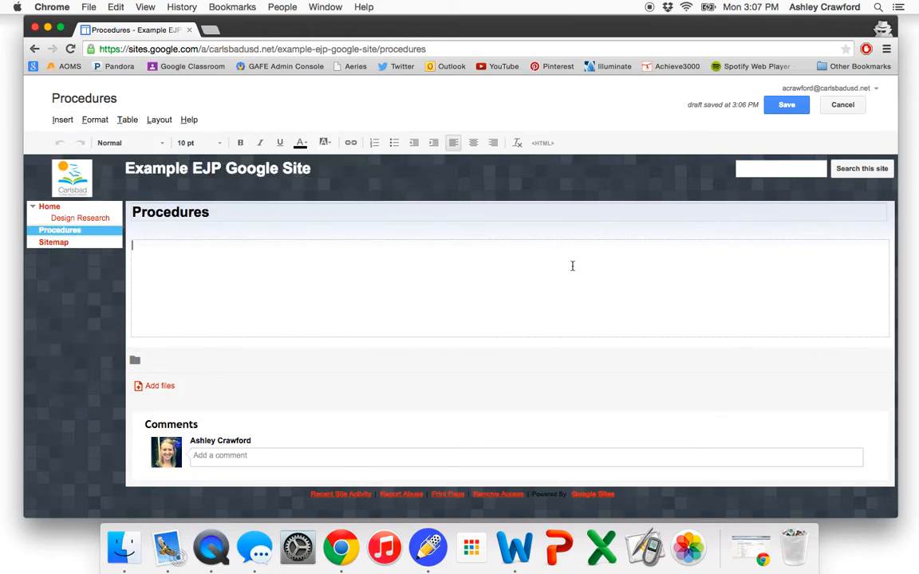
# - Open a student's E.J.P. Results: Graph spreadsheet from the Period 7 Graph of your Data assignment in Google Classroom in a new tab
pyautogui.click(209, 30)
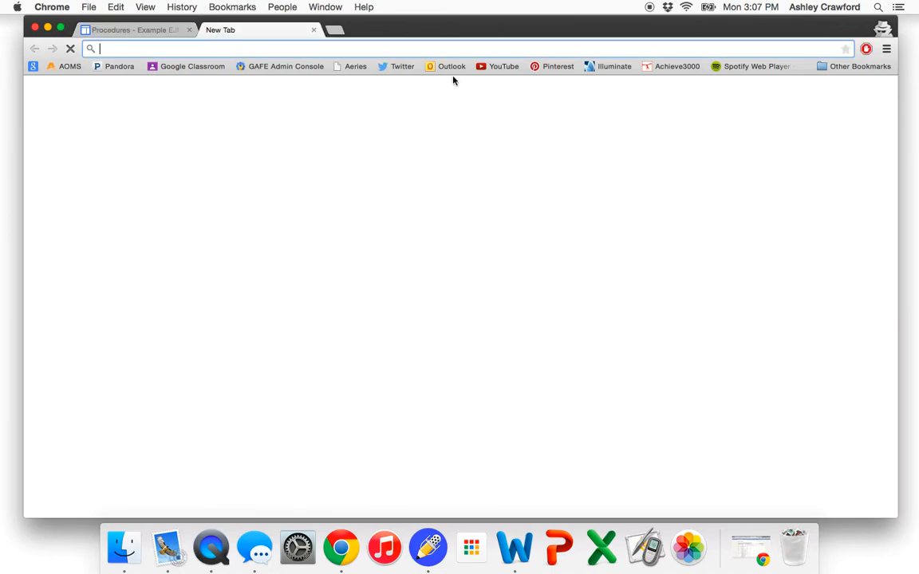
pyautogui.click(177, 68)
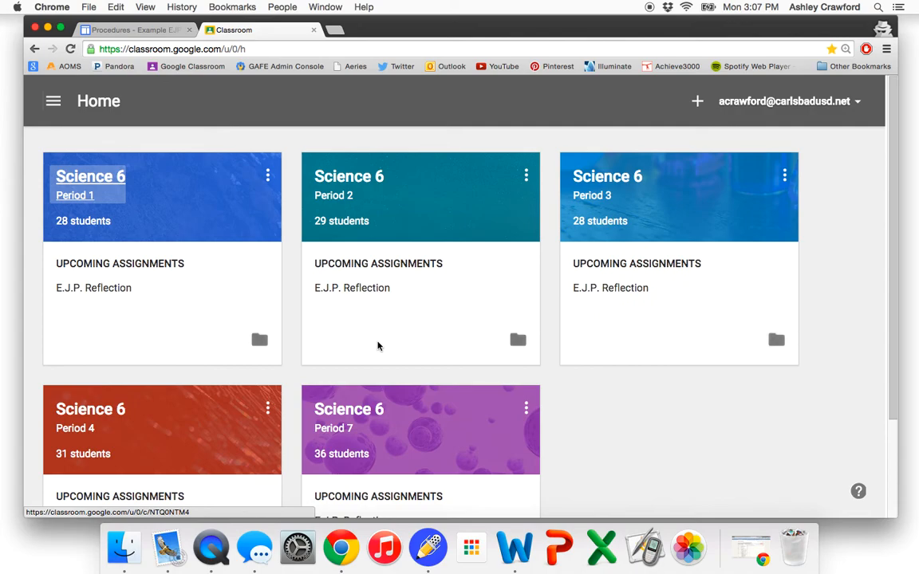
pyautogui.scroll(-2, 379, 345)
pyautogui.click(380, 348)
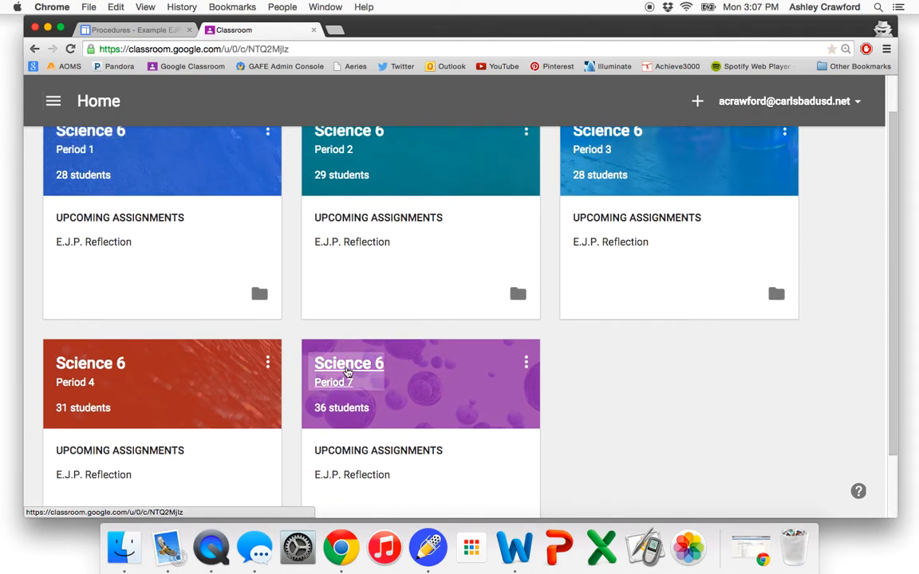
pyautogui.scroll(-10, 346, 371)
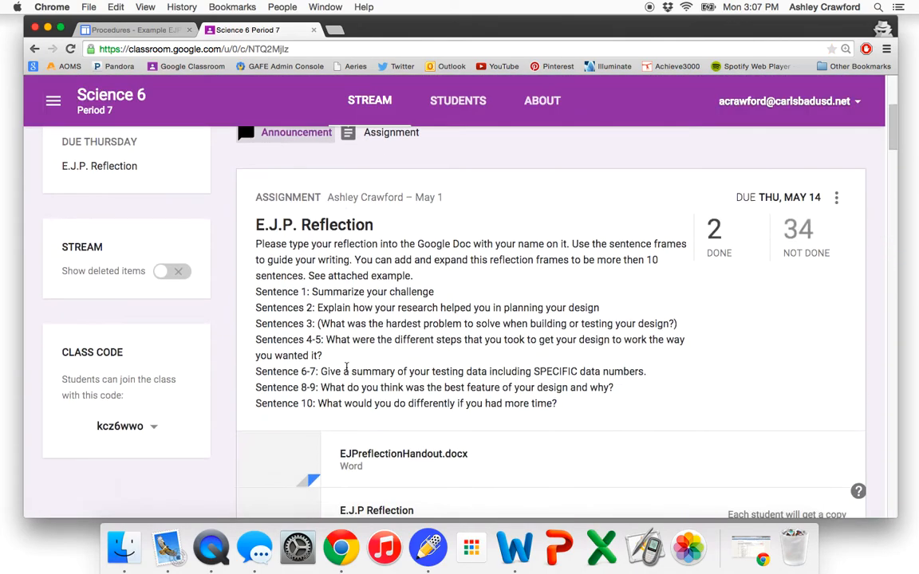
pyautogui.scroll(-1, 346, 371)
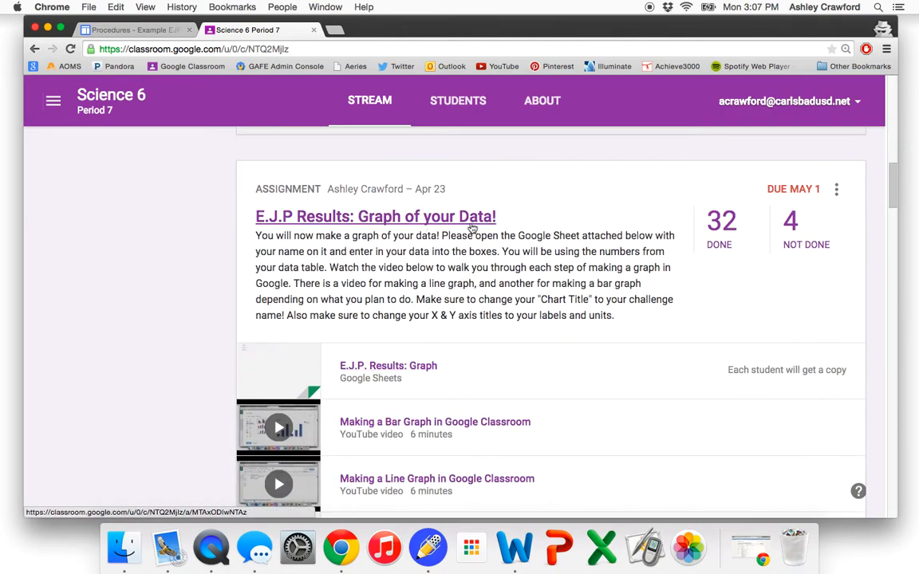
pyautogui.click(718, 234)
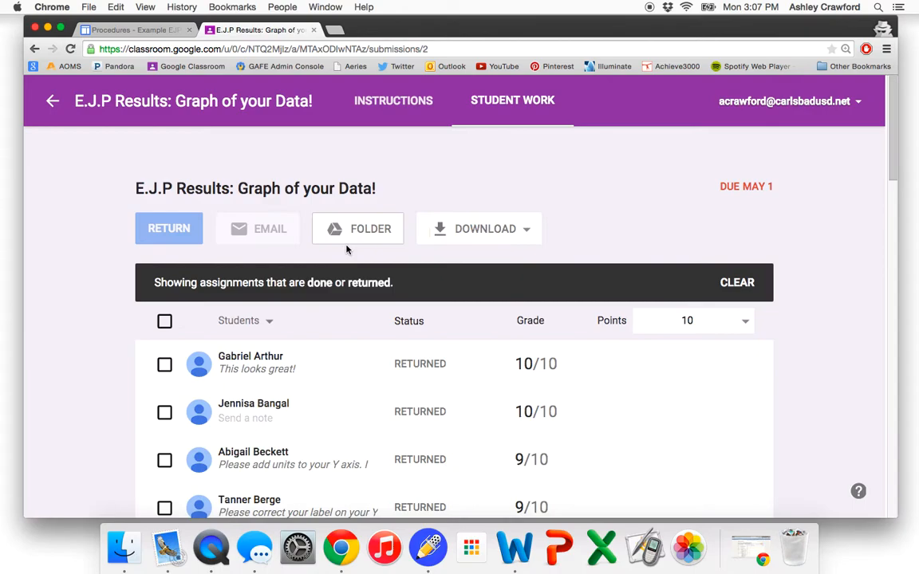
pyautogui.scroll(-10, 346, 250)
pyautogui.scroll(-12, 346, 250)
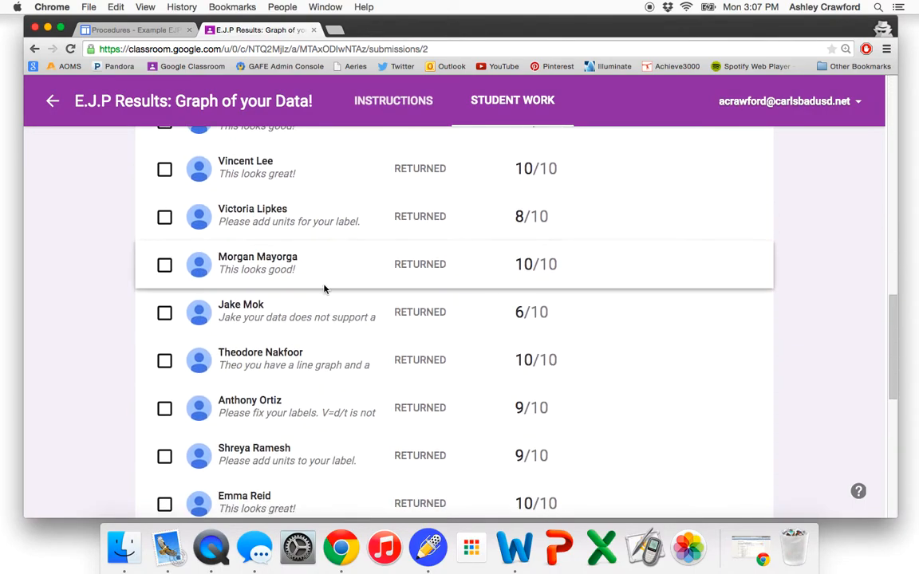
pyautogui.click(270, 352)
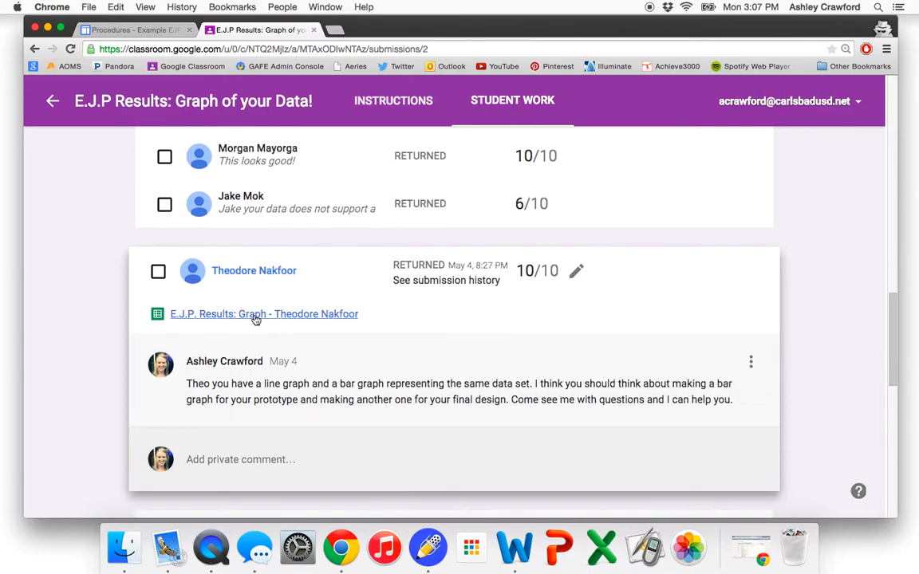
pyautogui.click(250, 315)
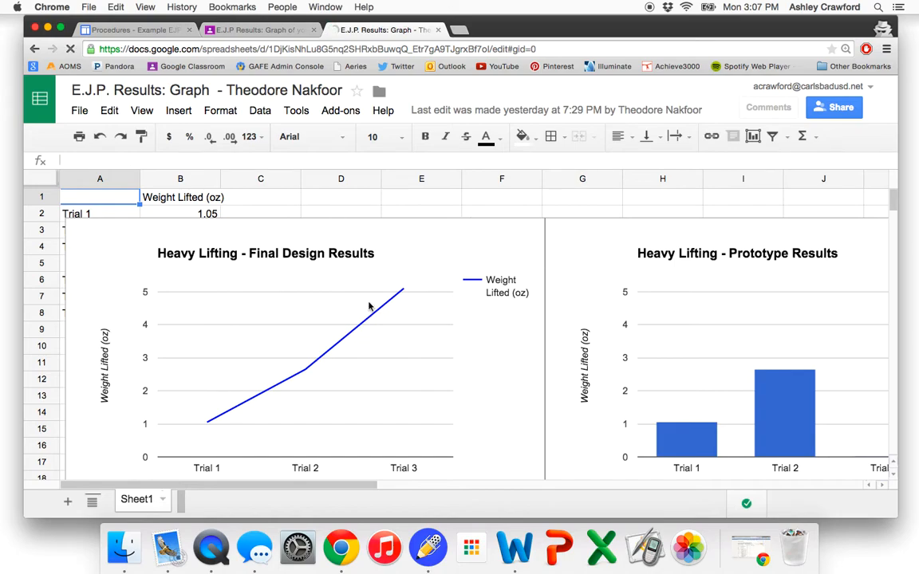
# - Save the Heavy Lifting - Final Design Results chart as an image
pyautogui.click(477, 220)
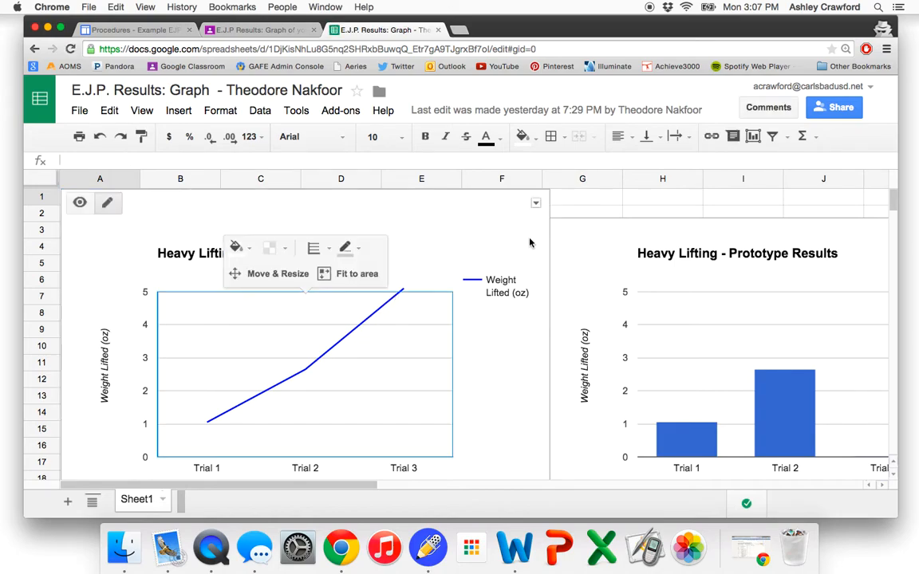
pyautogui.click(535, 205)
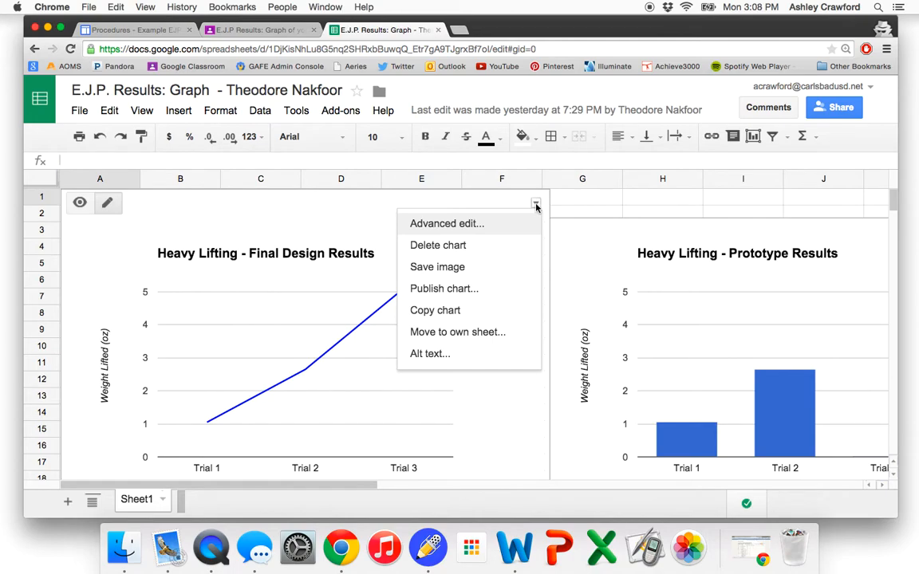
pyautogui.click(528, 267)
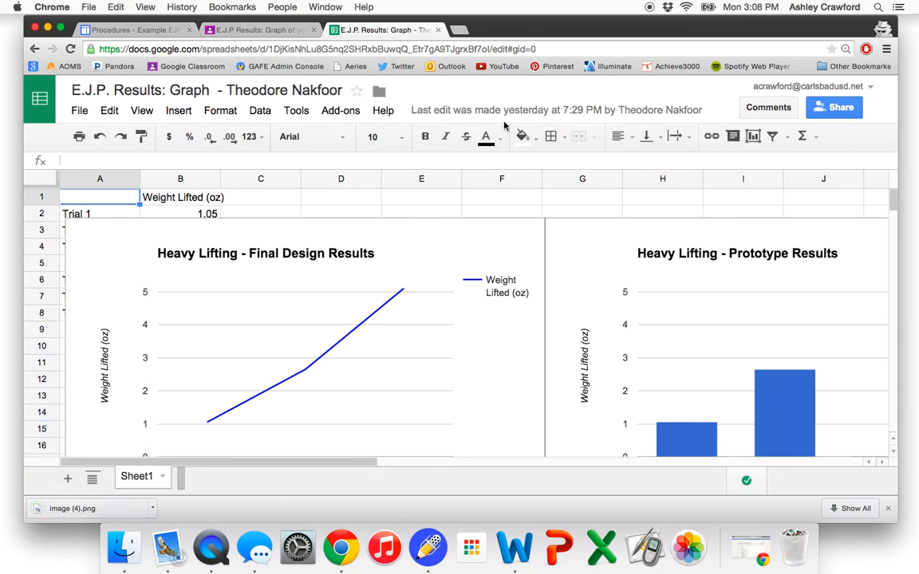
# - Switch back to the Procedures page in Google Sites and save it
pyautogui.click(476, 216)
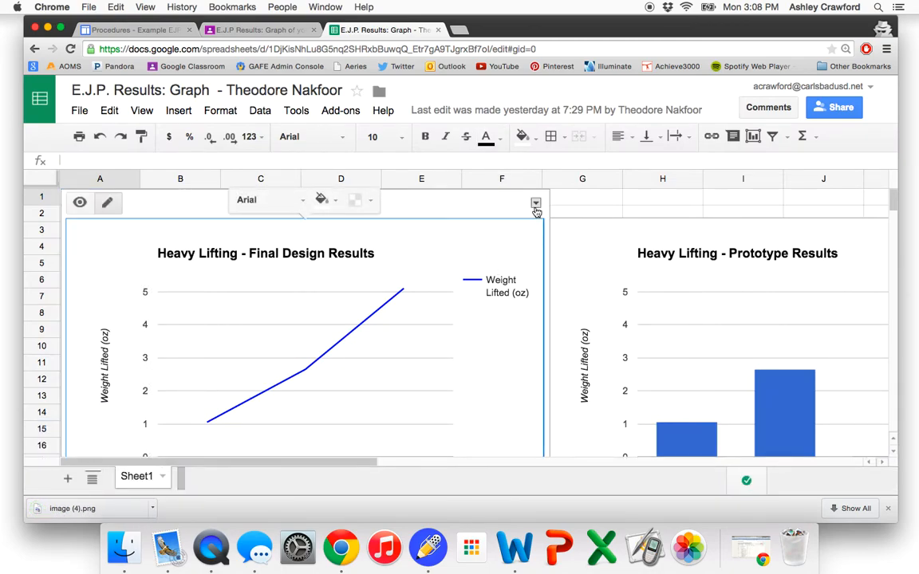
pyautogui.click(535, 203)
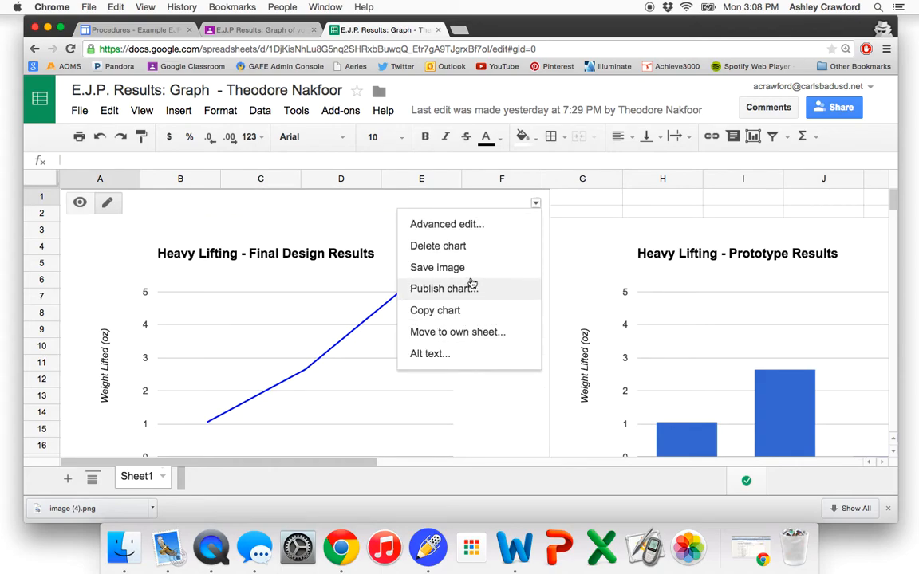
pyautogui.click(127, 29)
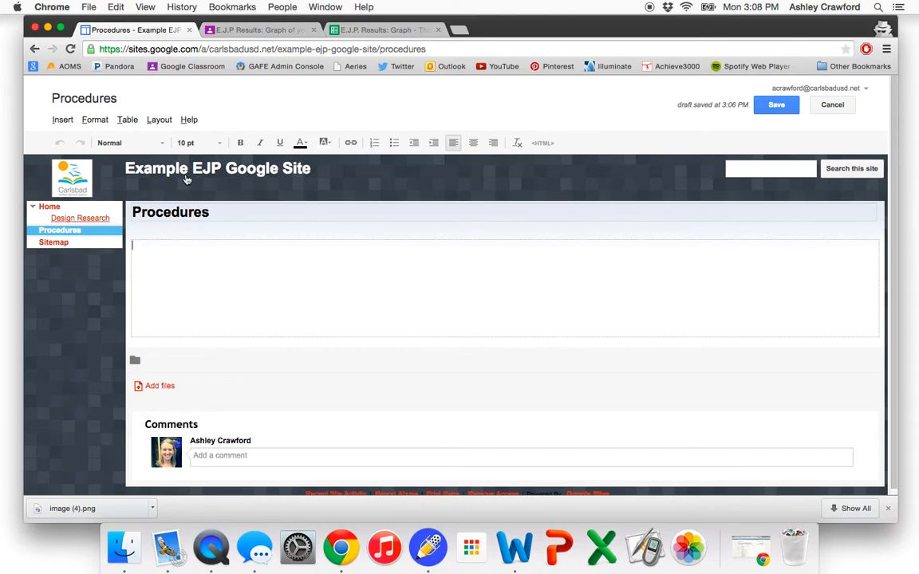
pyautogui.click(776, 109)
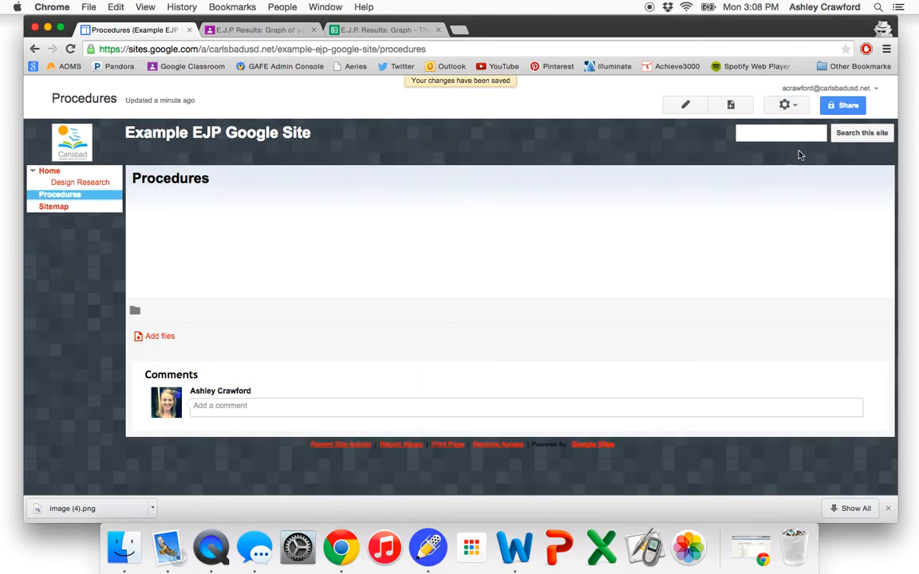
# - Create a new top-level web page named "Results"
pyautogui.click(730, 105)
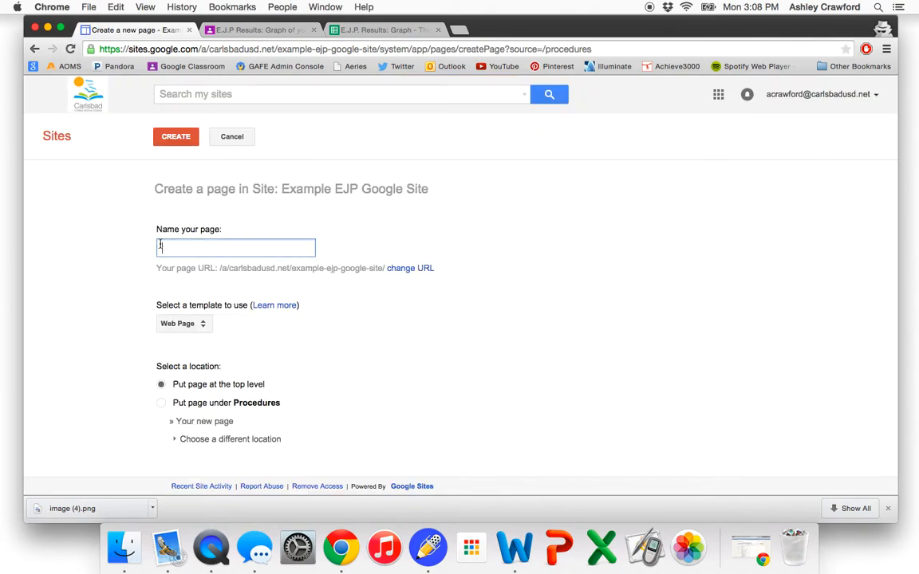
pyautogui.write('Results')
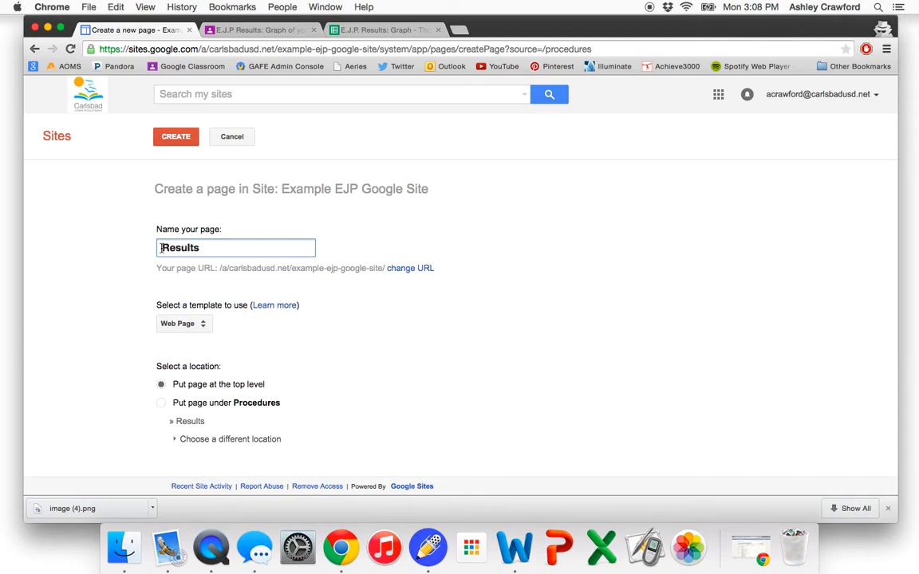
pyautogui.click(179, 139)
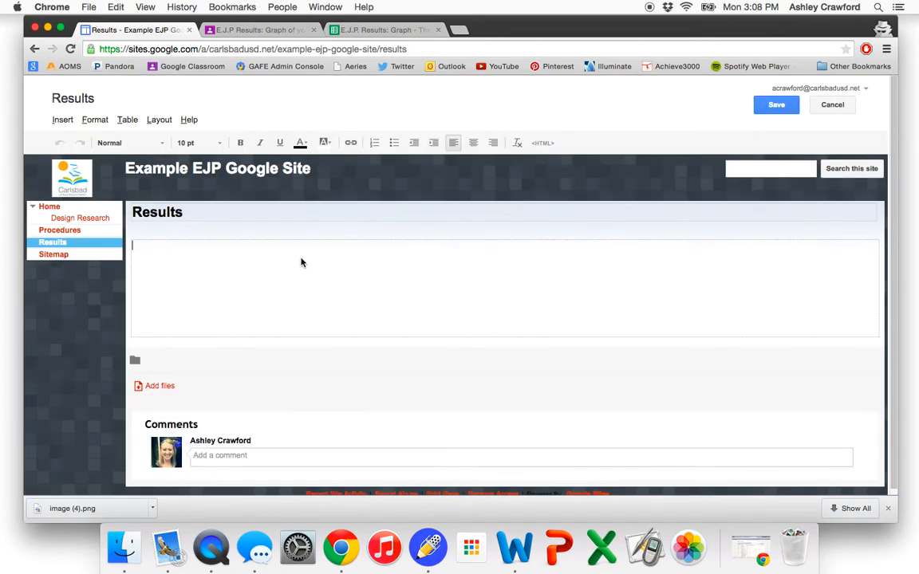
pyautogui.click(63, 121)
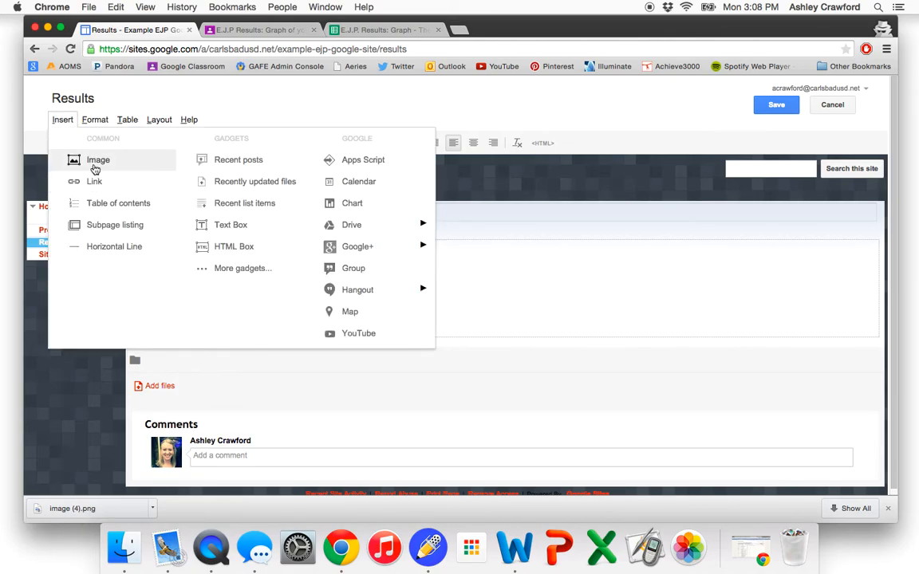
pyautogui.click(94, 168)
pyautogui.click(386, 278)
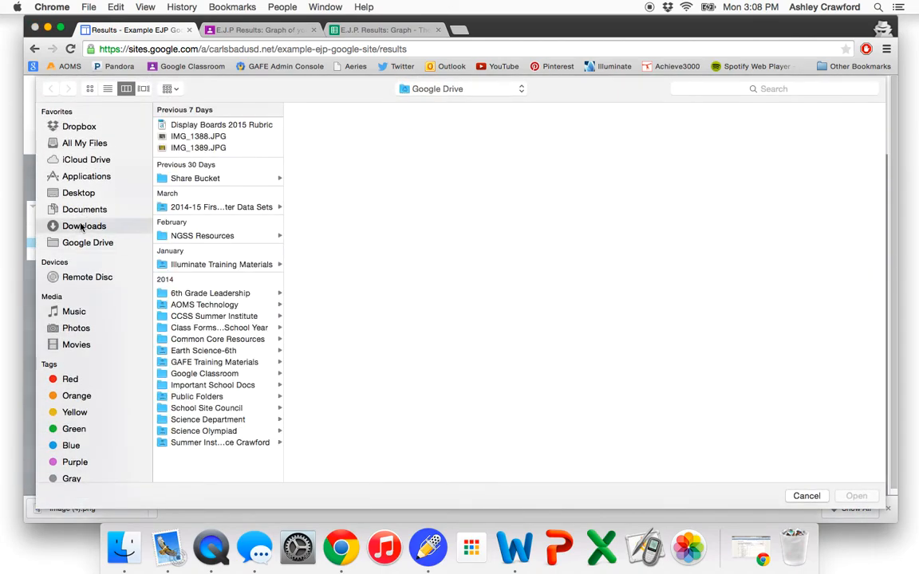
pyautogui.click(82, 226)
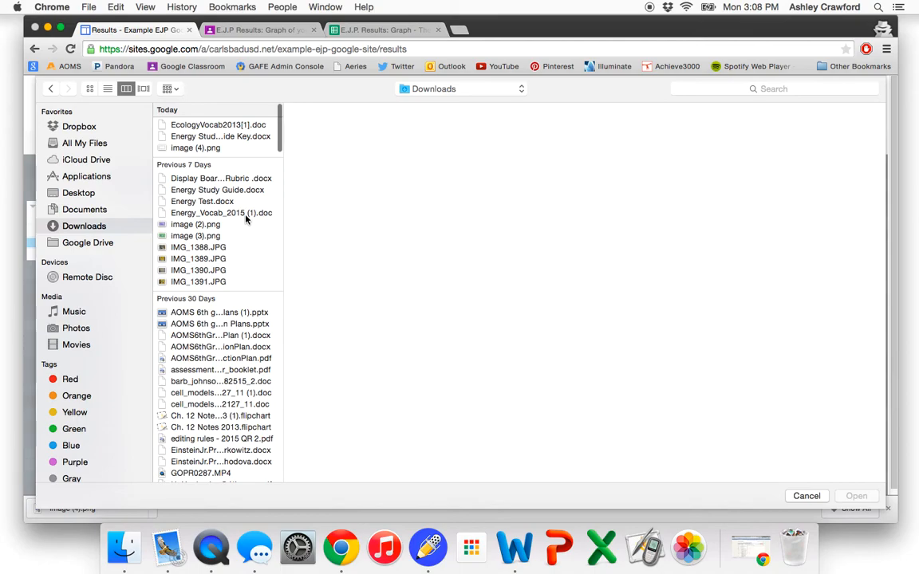
pyautogui.click(213, 226)
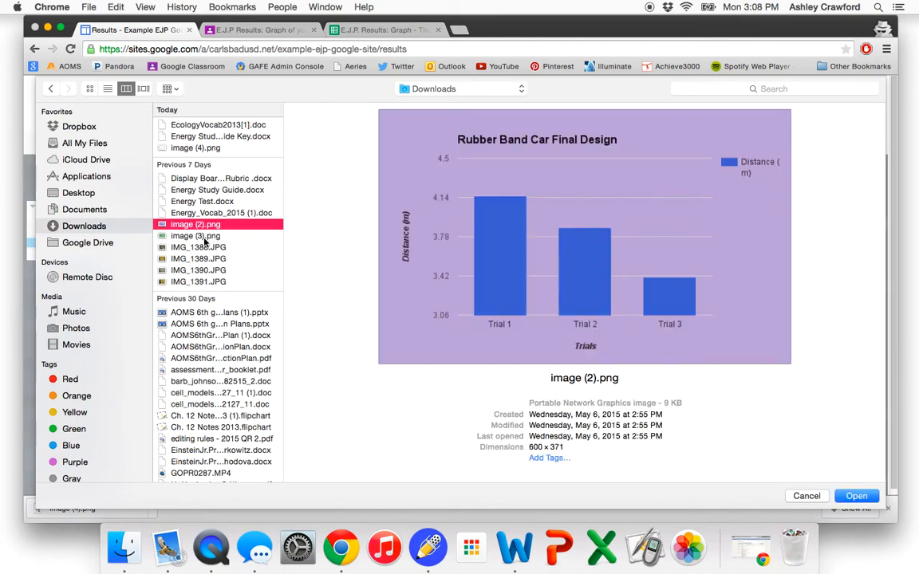
pyautogui.scroll(-20, 204, 265)
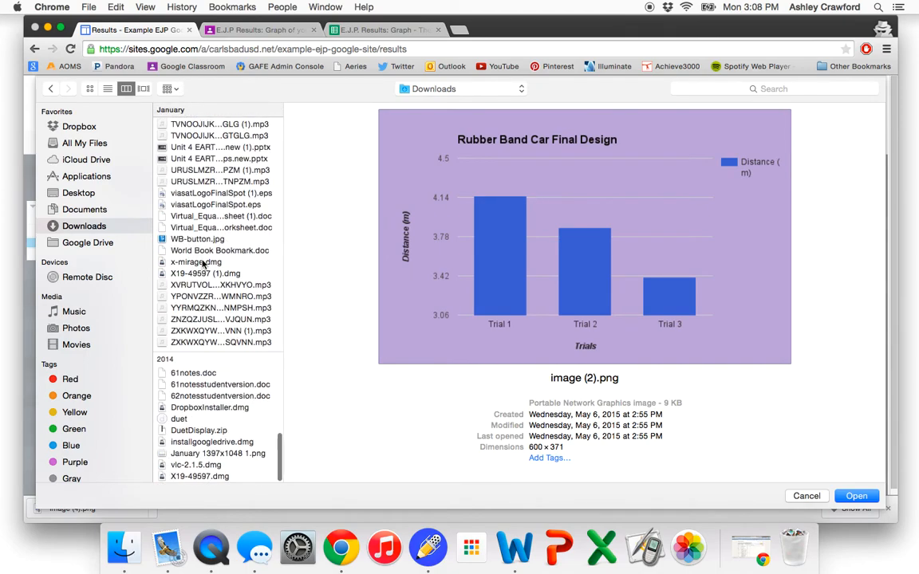
pyautogui.scroll(20, 204, 265)
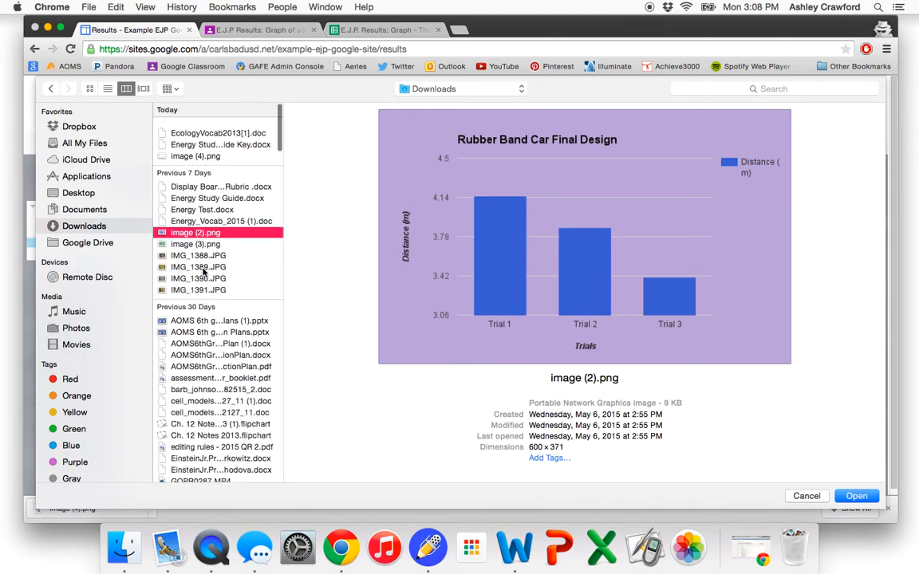
pyautogui.click(214, 248)
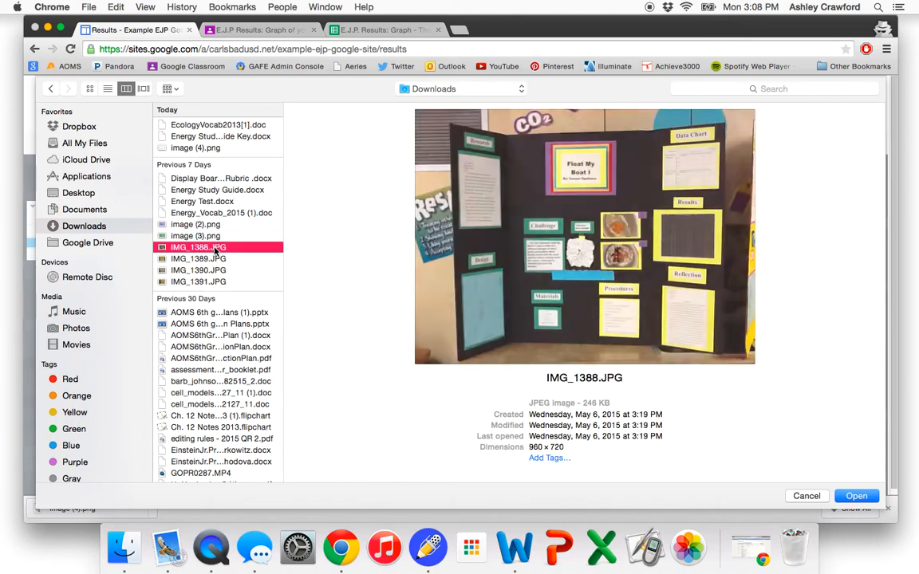
pyautogui.click(213, 259)
pyautogui.click(203, 226)
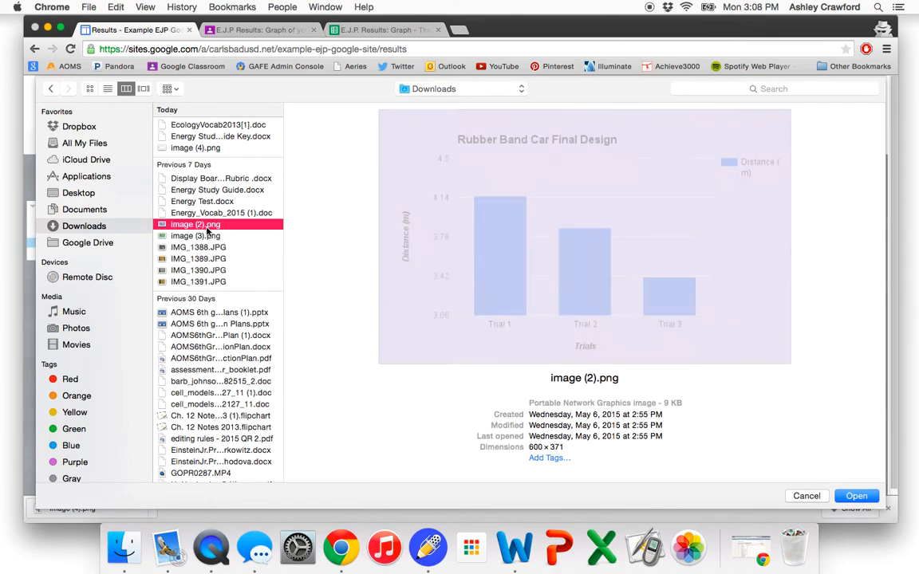
pyautogui.click(207, 235)
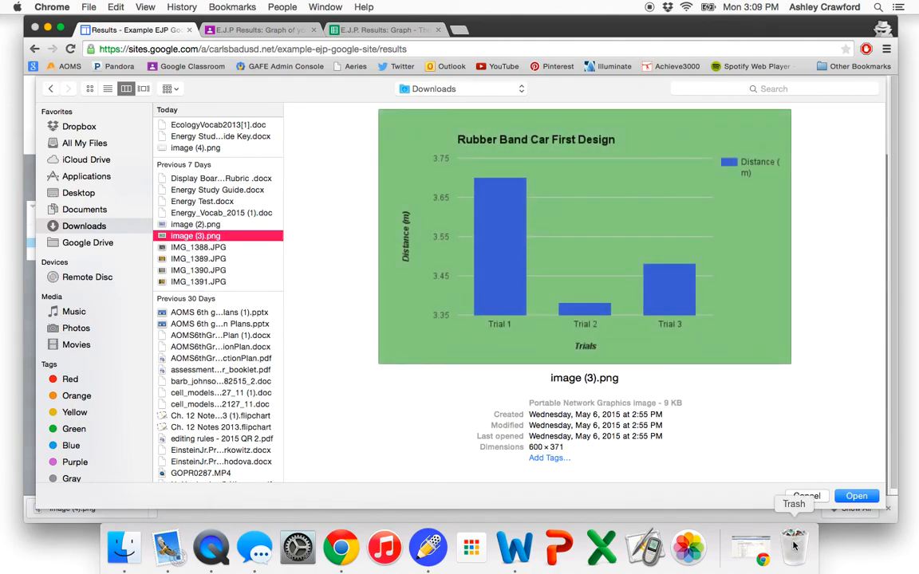
pyautogui.click(858, 498)
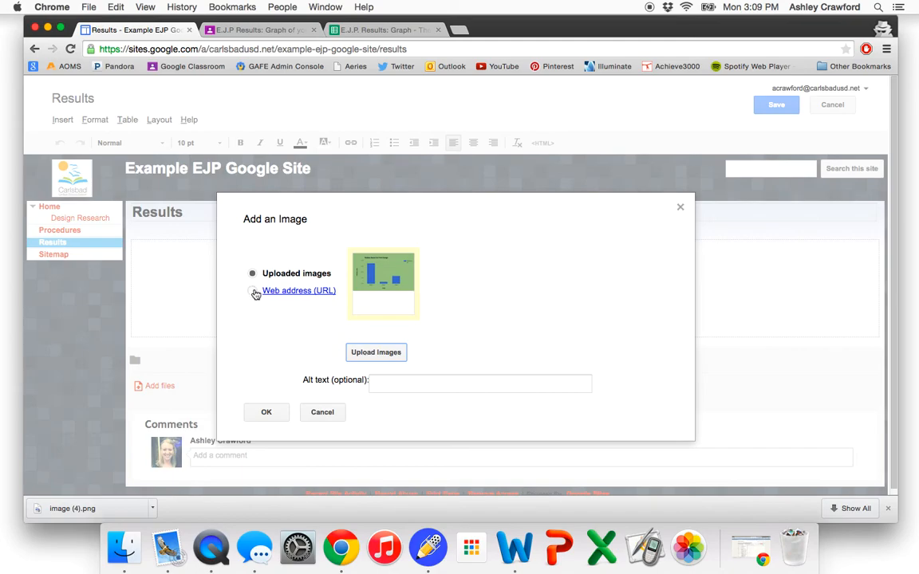
pyautogui.click(323, 412)
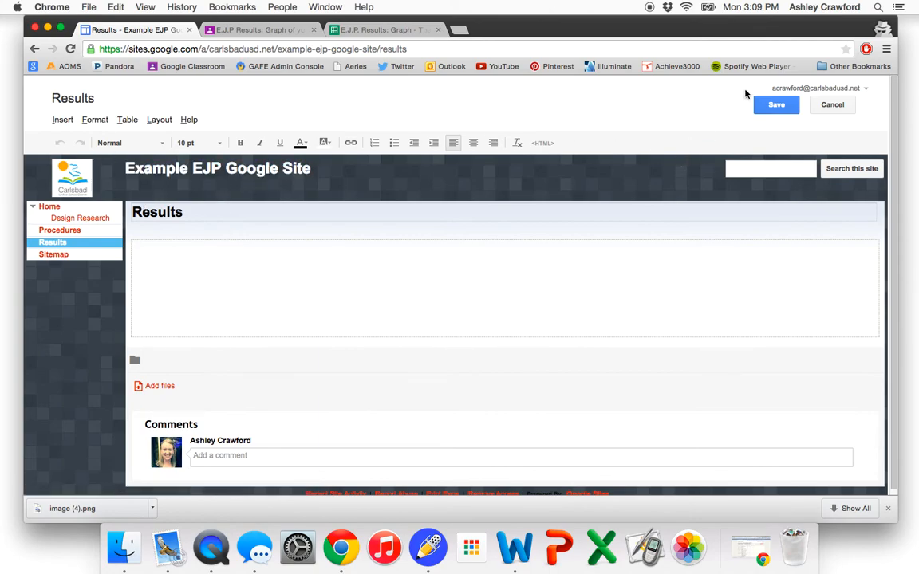
# - Save the Results page and open the site's Pages hierarchy in Manage Site
pyautogui.click(777, 113)
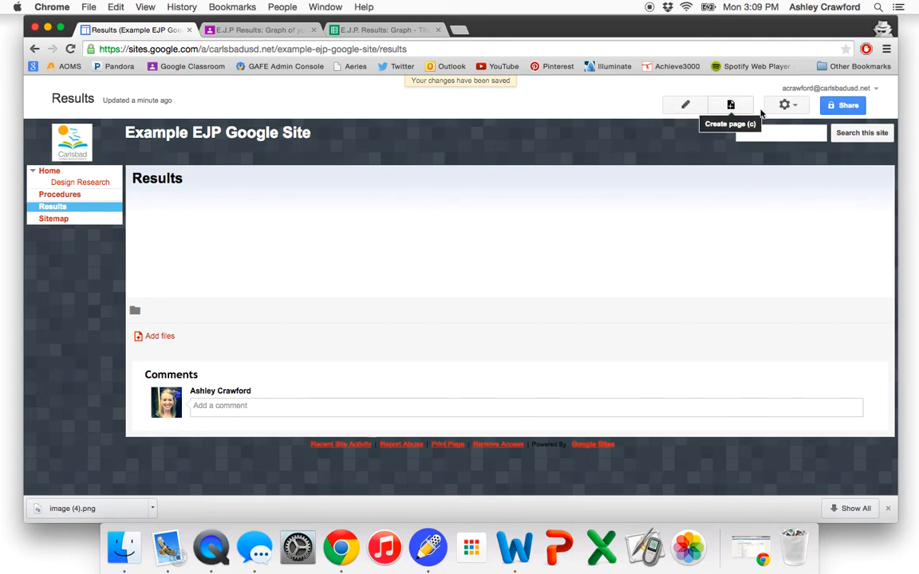
pyautogui.click(792, 113)
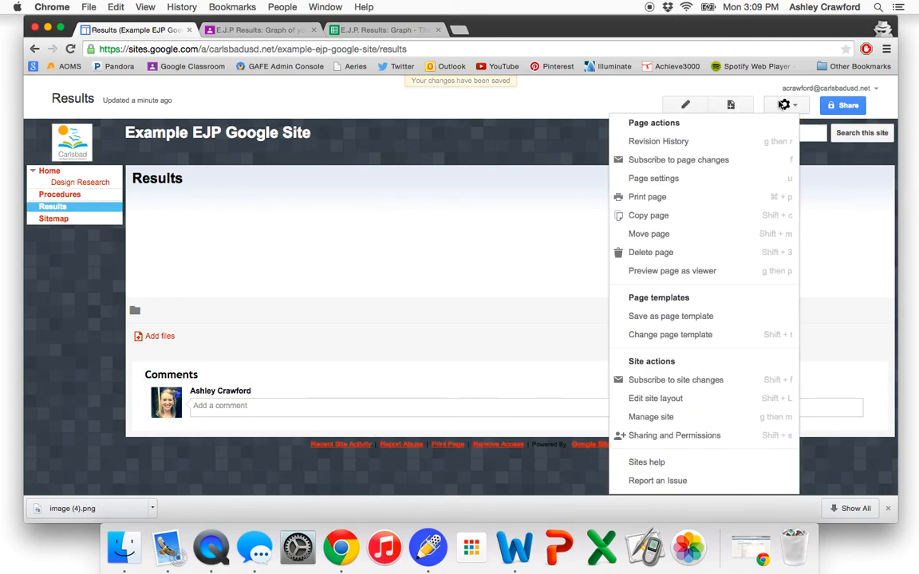
pyautogui.click(650, 417)
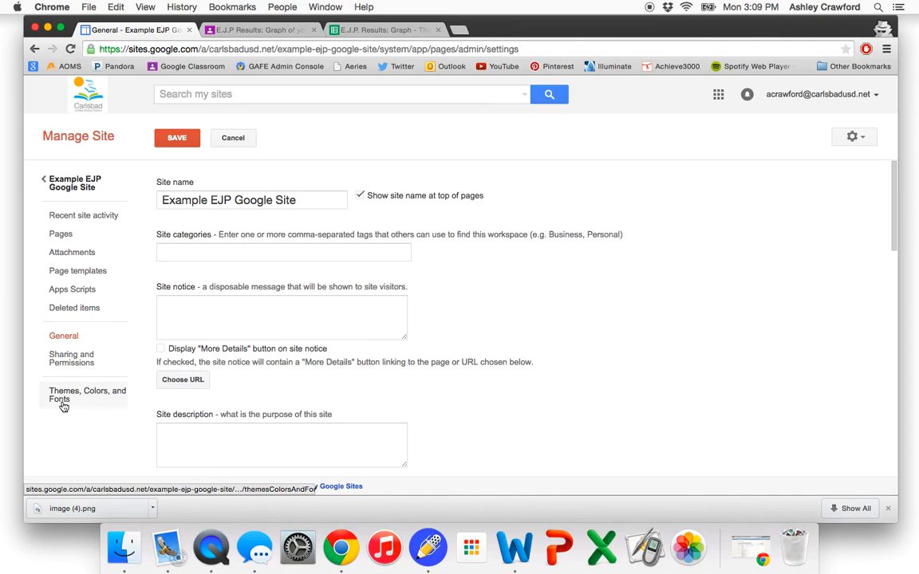
pyautogui.click(65, 238)
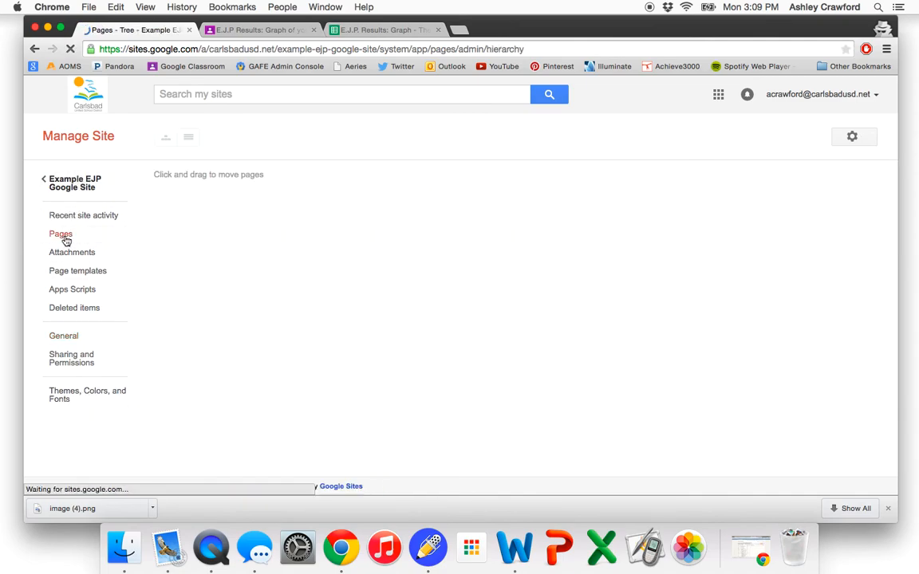
pyautogui.moveTo(180, 251)
pyautogui.mouseDown()
pyautogui.moveTo(183, 206)
pyautogui.moveTo(199, 250)
pyautogui.mouseUp()
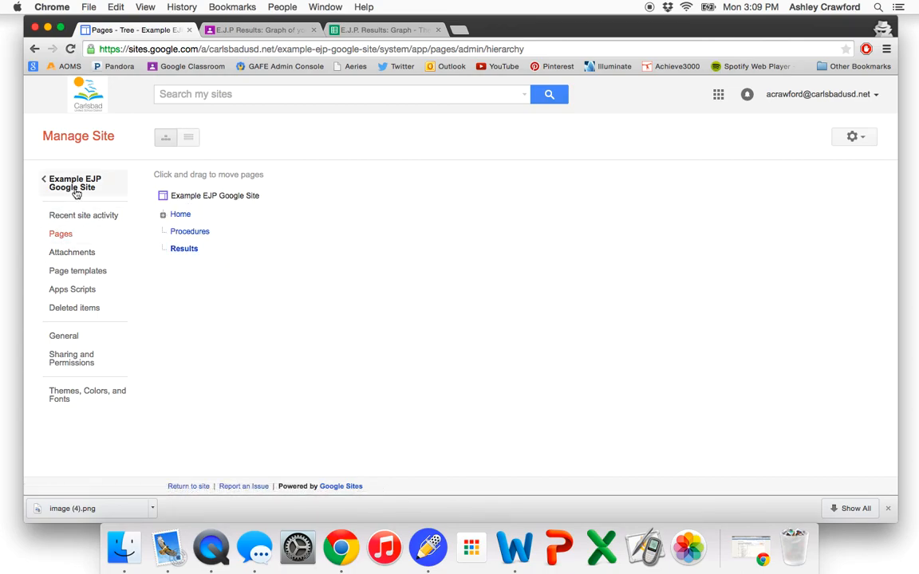